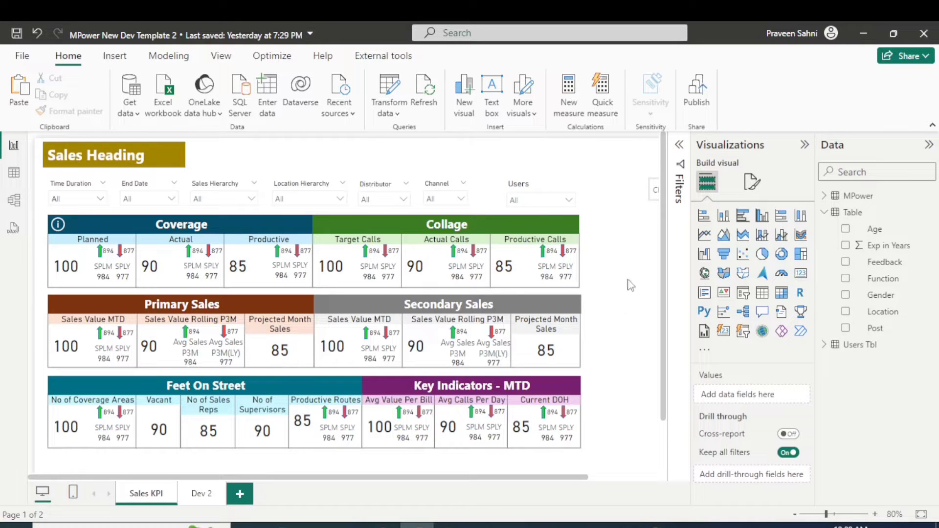
- Filter the Users slicer to User 1 so the Secondary Sales visual goes blank
{"action": "left_click", "coordinate": [569, 201]}
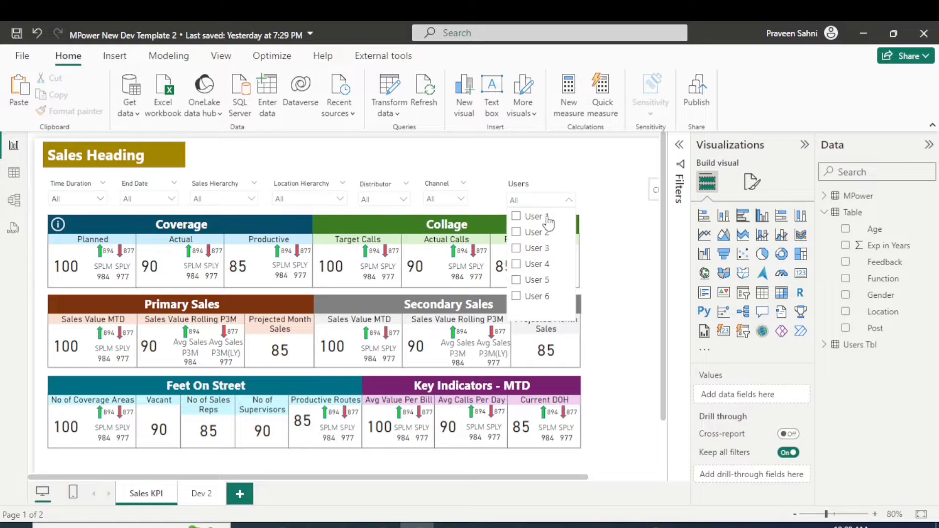
{"action": "left_click", "coordinate": [516, 218]}
{"action": "left_click", "coordinate": [615, 225]}
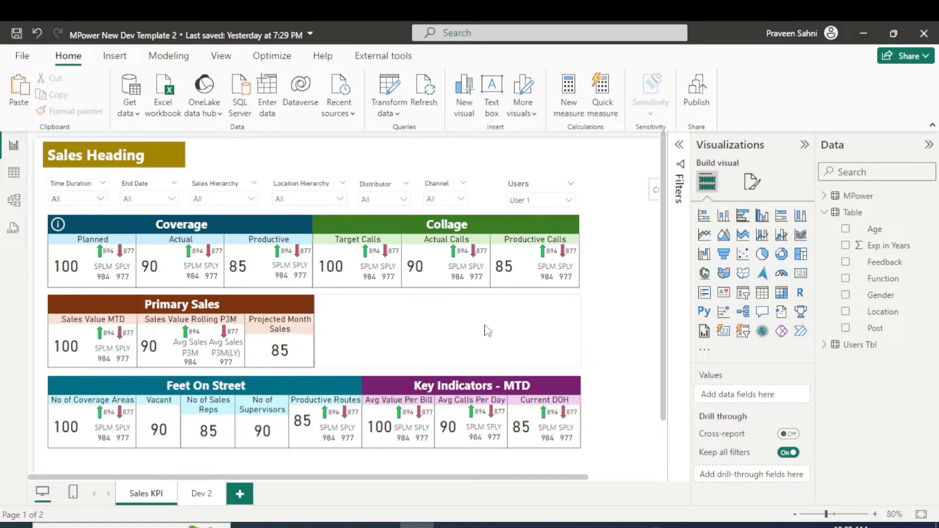
- Switch the Users slicer to User 2 to see Secondary Sales return, then reopen the list
{"action": "mouse_move", "coordinate": [447, 327]}
{"action": "left_click", "coordinate": [569, 200]}
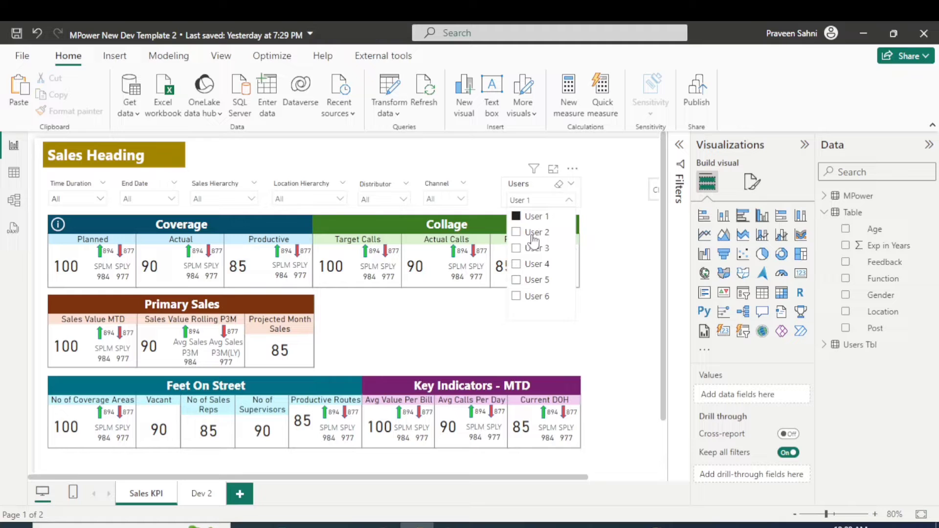
{"action": "left_click", "coordinate": [516, 232]}
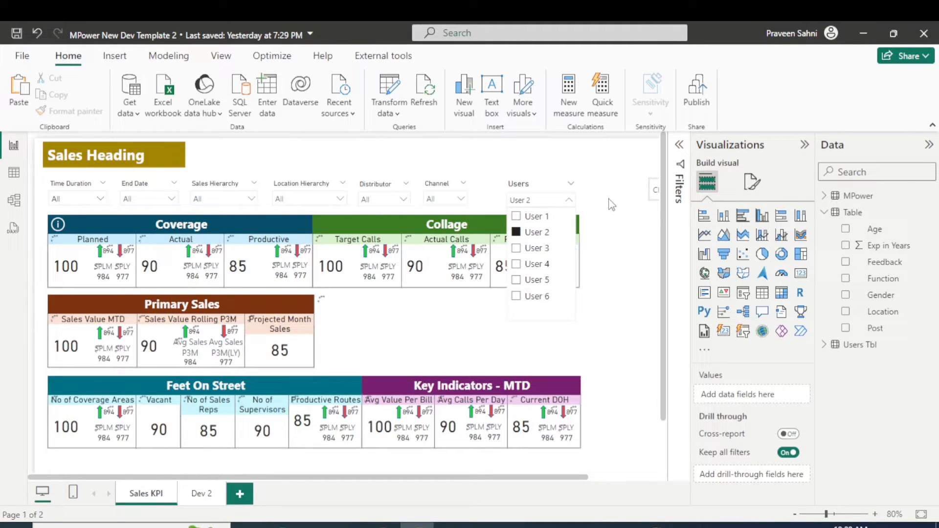
{"action": "left_click", "coordinate": [612, 204]}
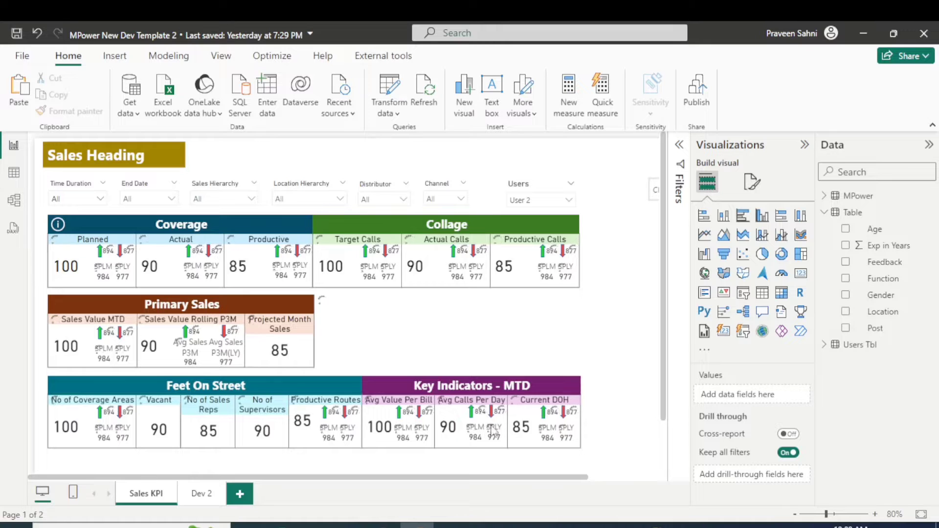
{"action": "left_click", "coordinate": [569, 200]}
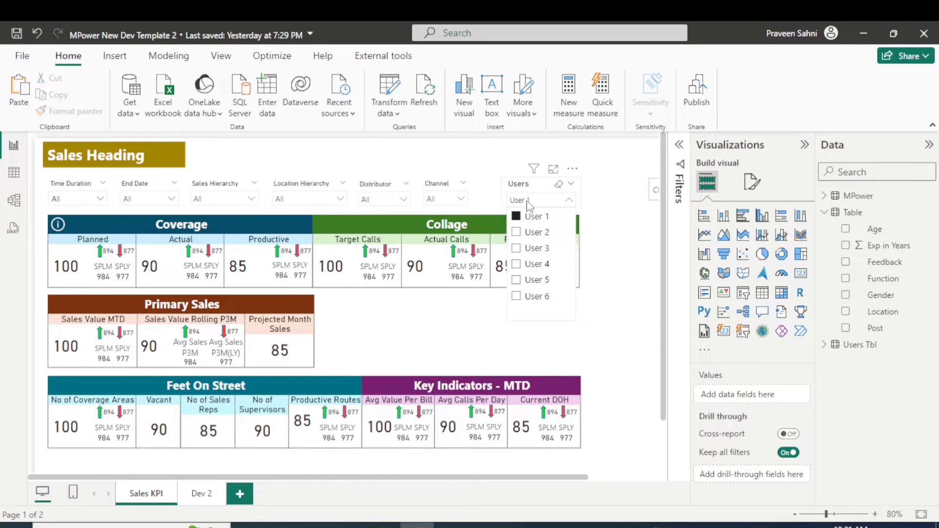
- Clear the Users slicer to All and expand Users Tbl in the Data pane to show its Users field
{"action": "left_click", "coordinate": [558, 189]}
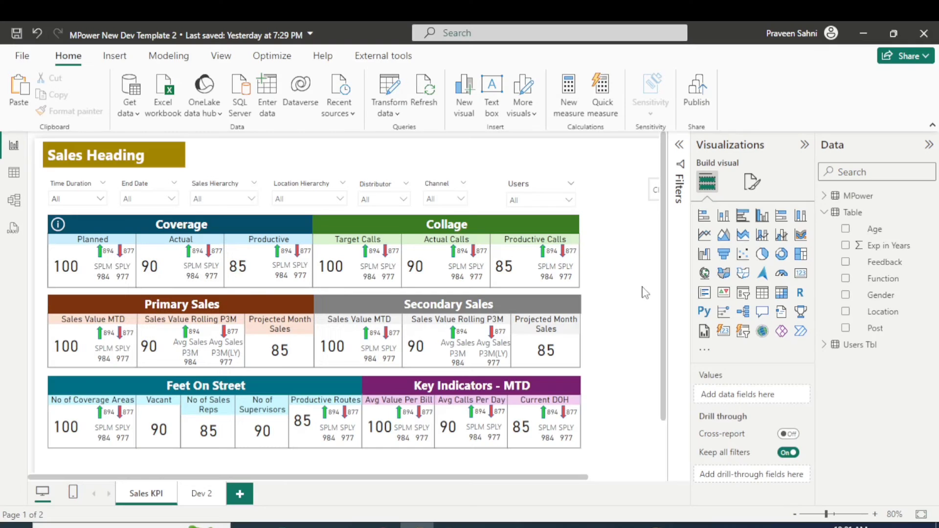
{"action": "left_click", "coordinate": [824, 212]}
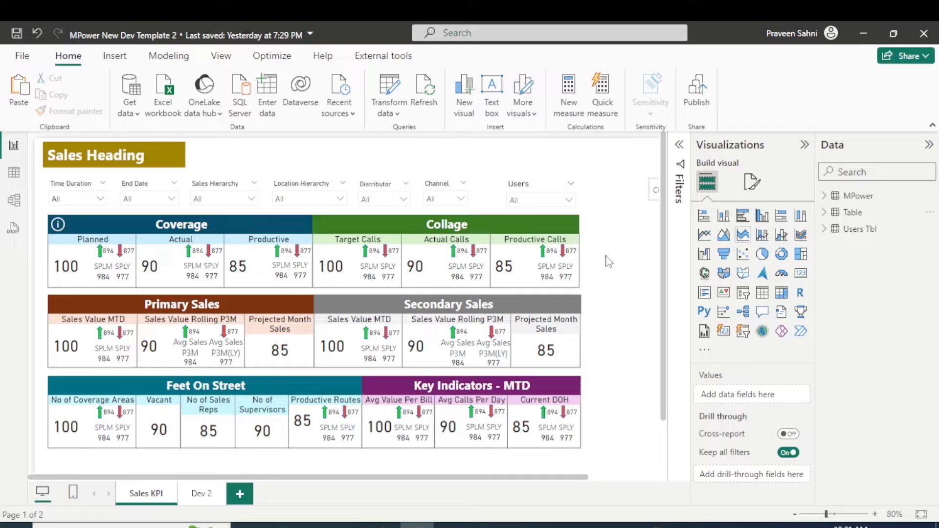
{"action": "left_click", "coordinate": [823, 228]}
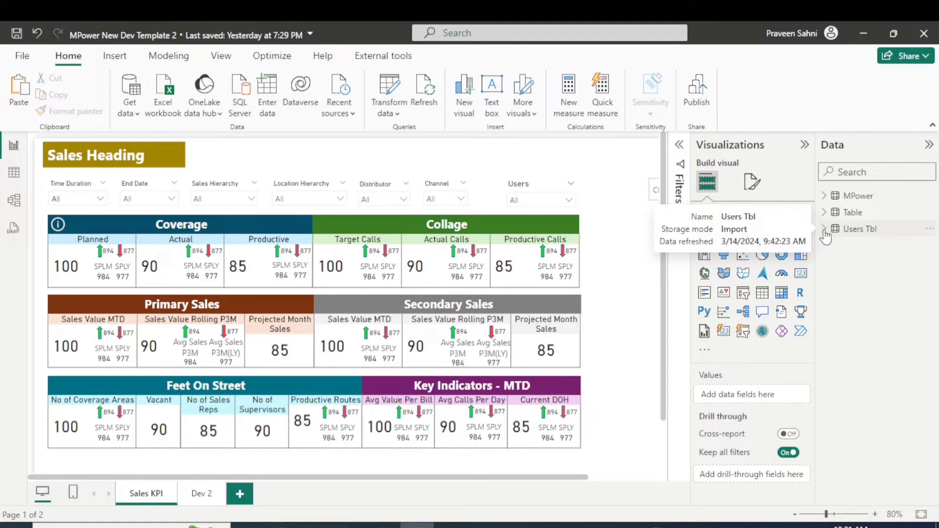
{"action": "left_click", "coordinate": [859, 229]}
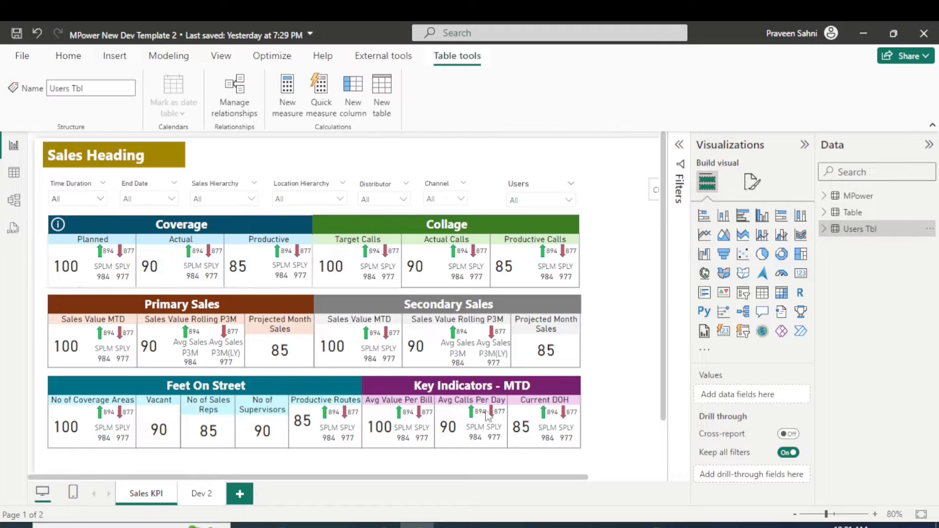
{"action": "left_click", "coordinate": [824, 229]}
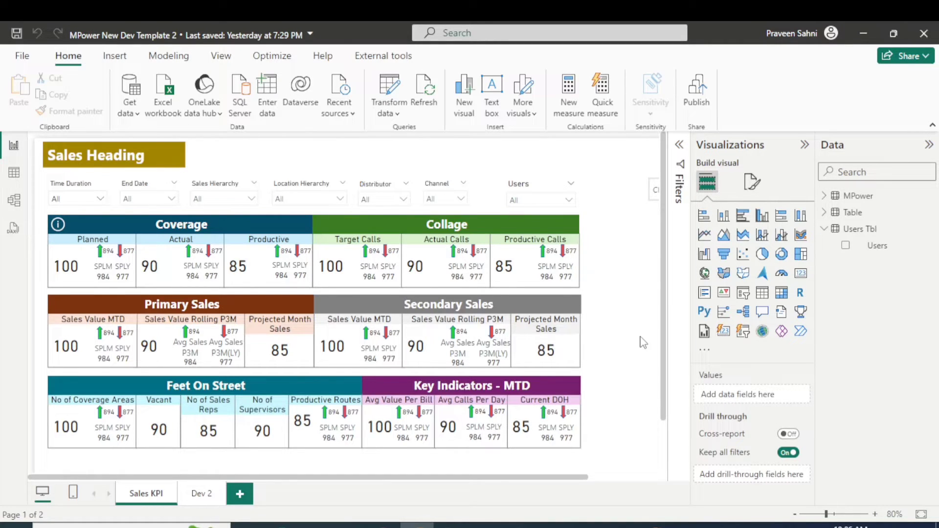
- Insert a rectangle shape and size it to cover the Secondary Sales visual
{"action": "left_click", "coordinate": [115, 59]}
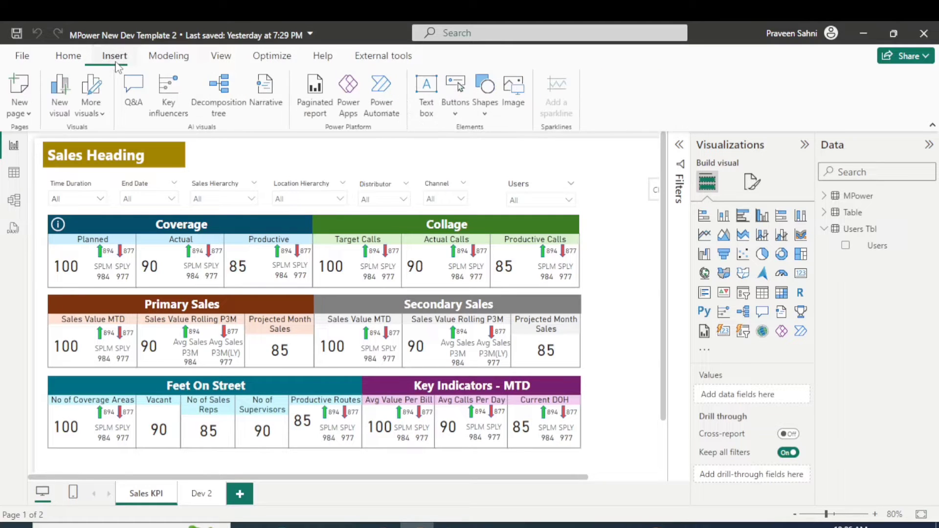
{"action": "left_click", "coordinate": [484, 114]}
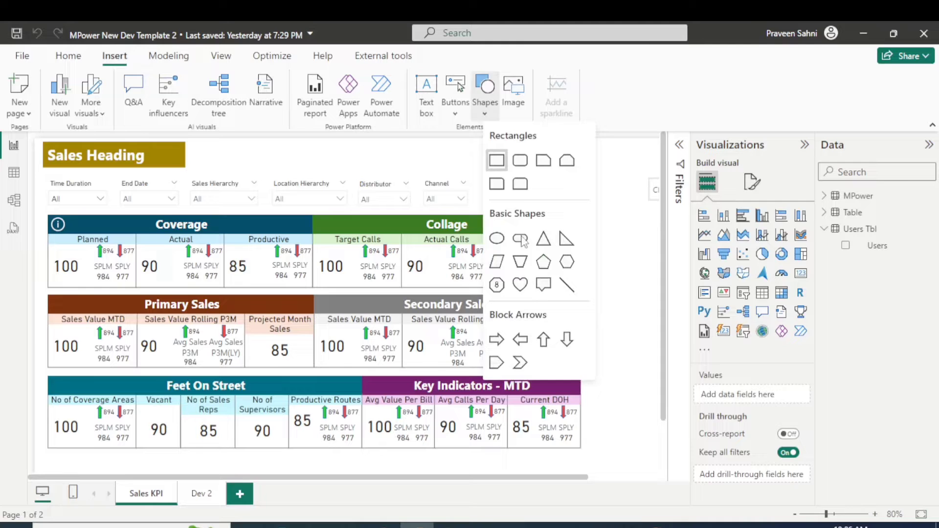
{"action": "left_click", "coordinate": [497, 160]}
{"action": "mouse_move", "coordinate": [187, 275]}
{"action": "left_mouse_down"}
{"action": "mouse_move", "coordinate": [449, 317]}
{"action": "mouse_move", "coordinate": [411, 285]}
{"action": "left_mouse_up"}
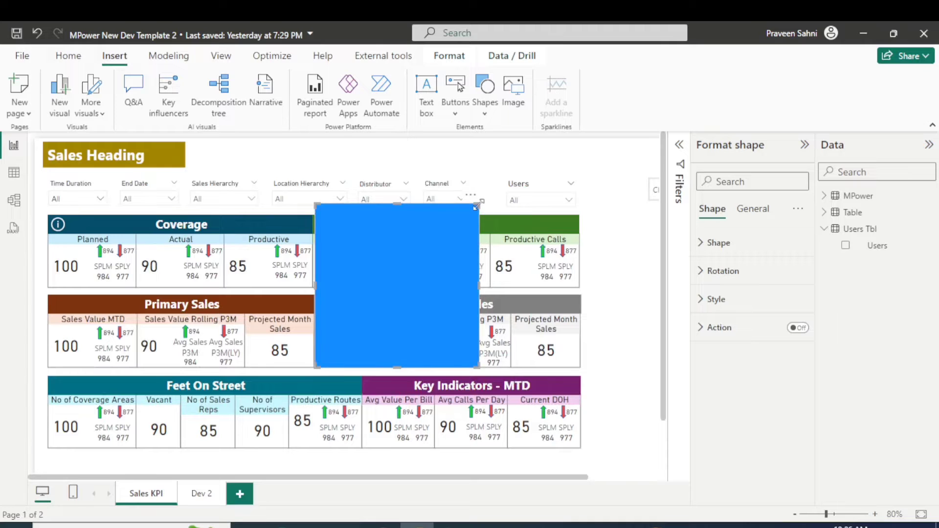
{"action": "mouse_move", "coordinate": [478, 206]}
{"action": "left_mouse_down"}
{"action": "mouse_move", "coordinate": [474, 301]}
{"action": "mouse_move", "coordinate": [582, 299]}
{"action": "left_mouse_up"}
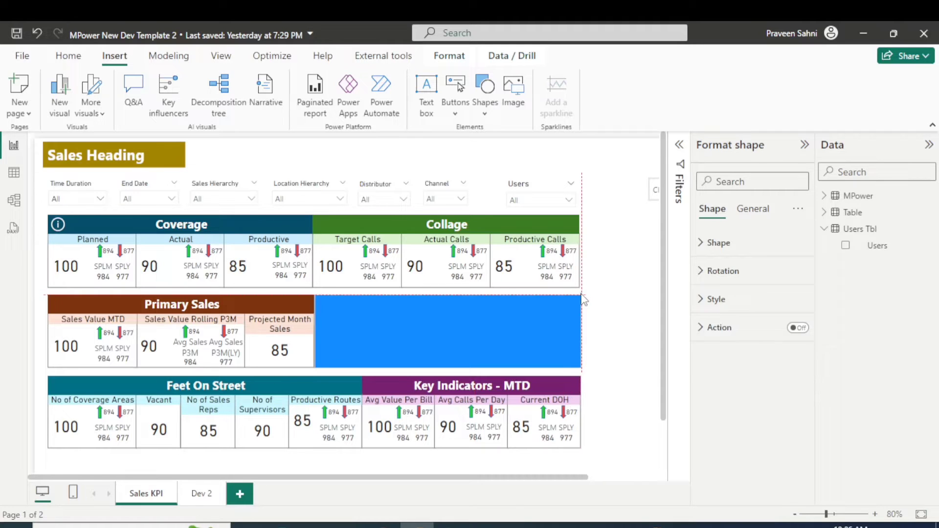
{"action": "left_click_drag", "start_coordinate": [584, 299], "coordinate": [584, 299]}
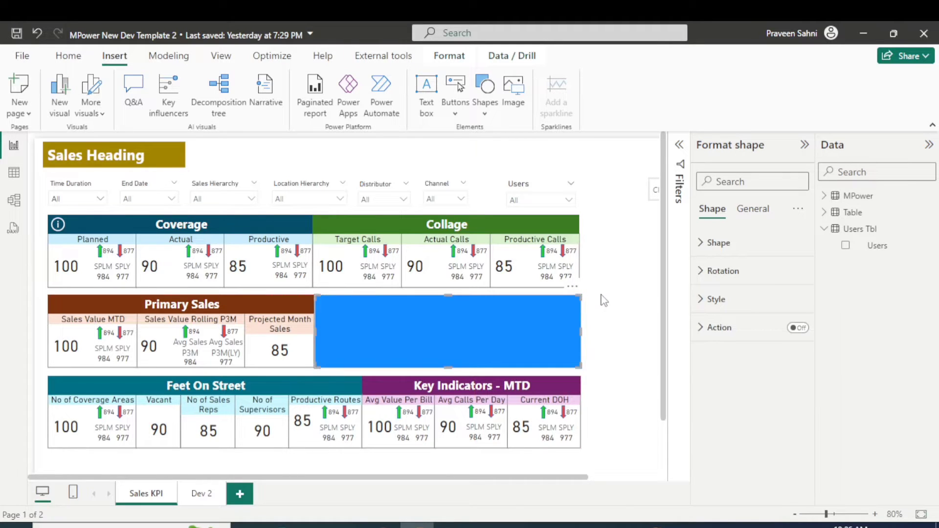
- Nudge the blue rectangle into exact alignment with Secondary Sales and check its placement
{"action": "left_click", "coordinate": [602, 299]}
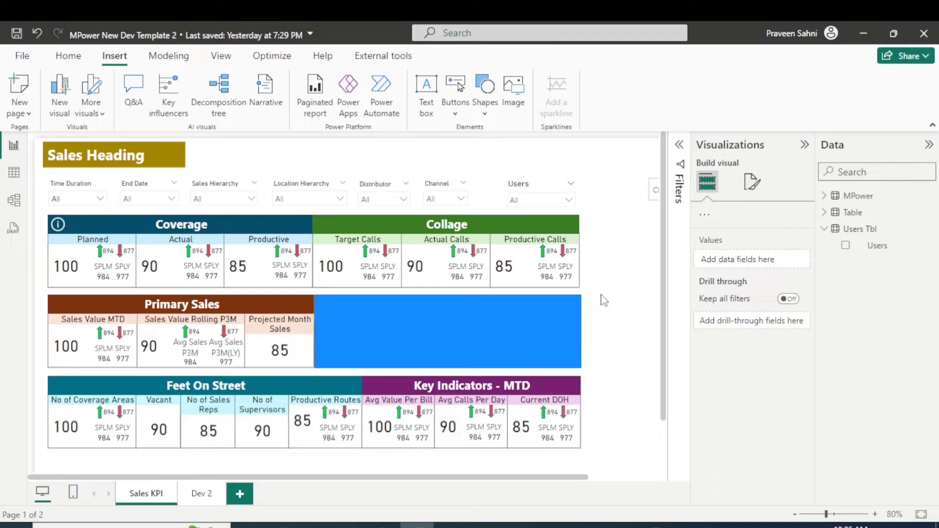
{"action": "left_click_drag", "start_coordinate": [360, 349], "coordinate": [374, 352]}
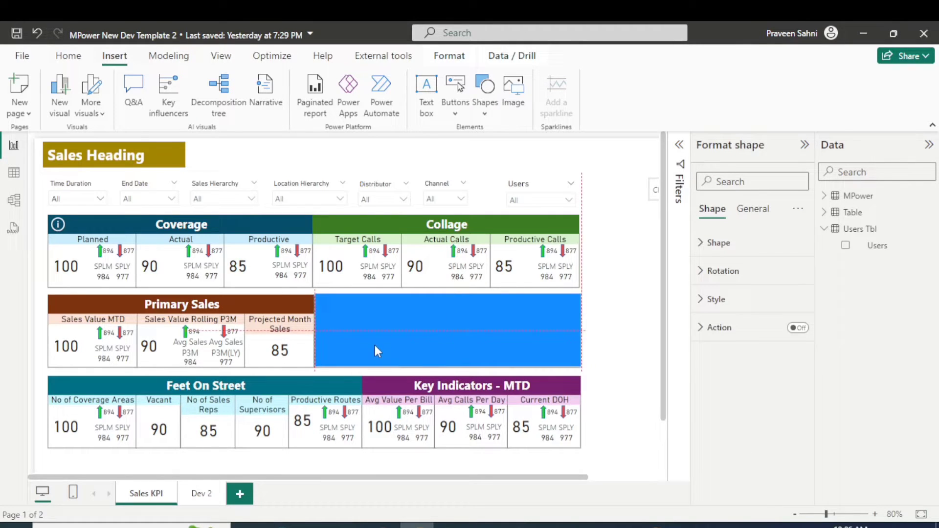
{"action": "left_click", "coordinate": [598, 331]}
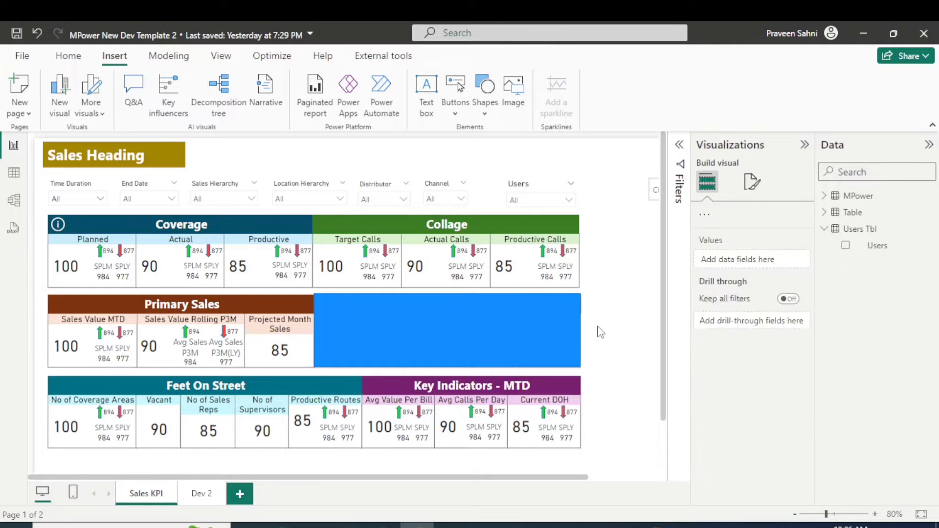
{"action": "left_click", "coordinate": [556, 336]}
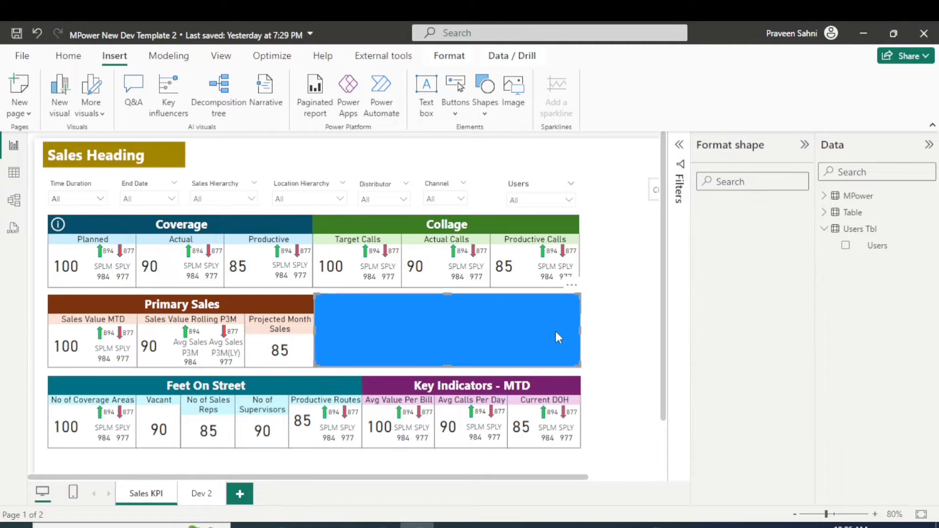
{"action": "left_click", "coordinate": [617, 337]}
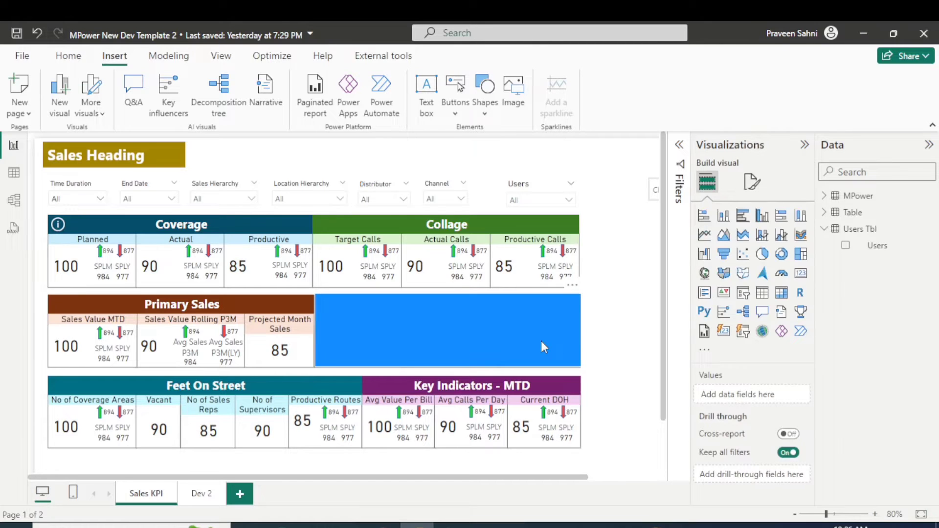
{"action": "left_click", "coordinate": [513, 350]}
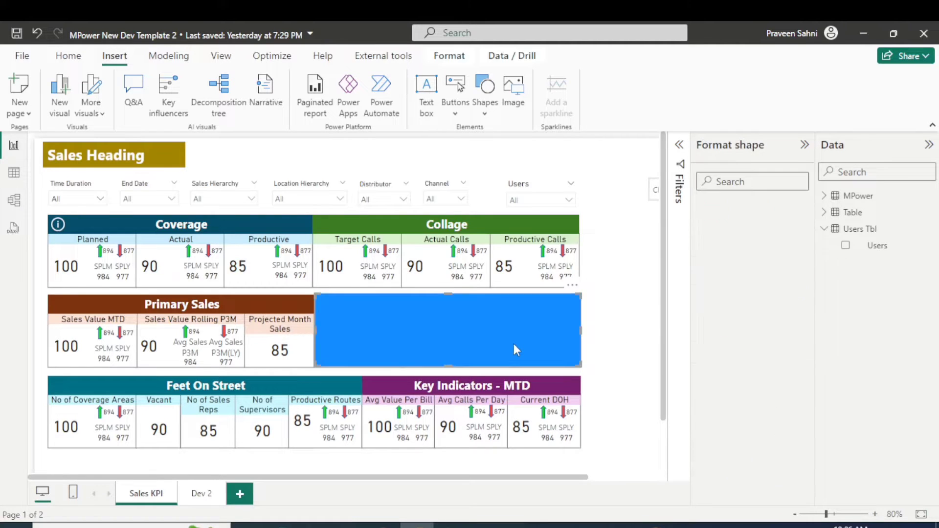
{"action": "left_click", "coordinate": [608, 343]}
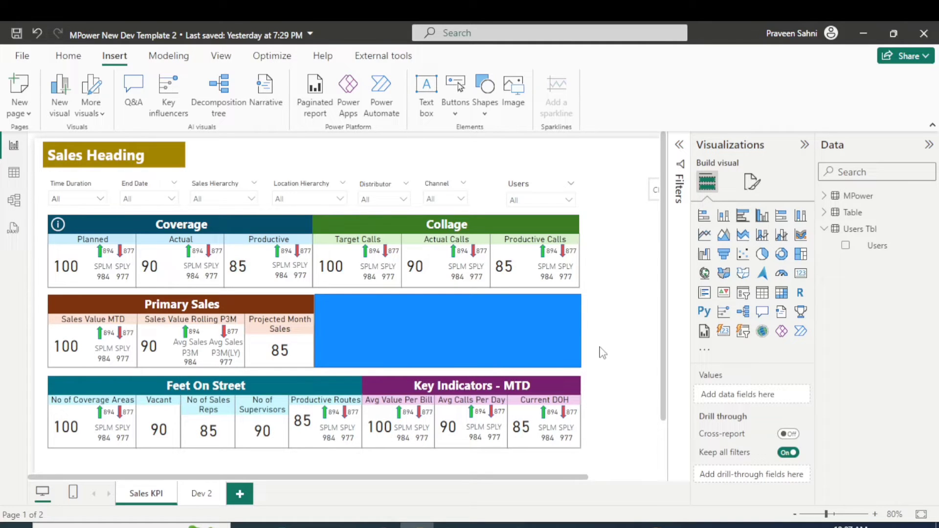
- Review the Users slicer list, then select the Users field under Users Tbl in the Data pane
{"action": "left_click", "coordinate": [568, 201]}
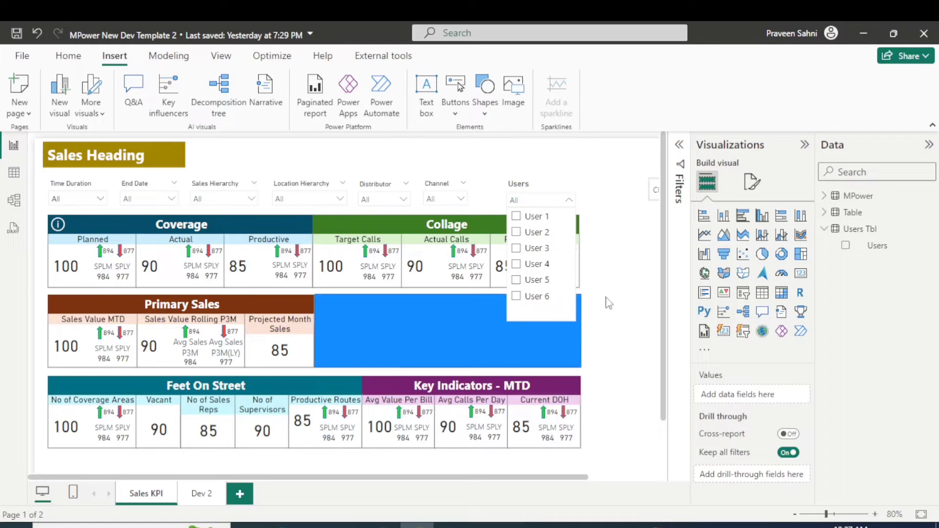
{"action": "left_click", "coordinate": [608, 253]}
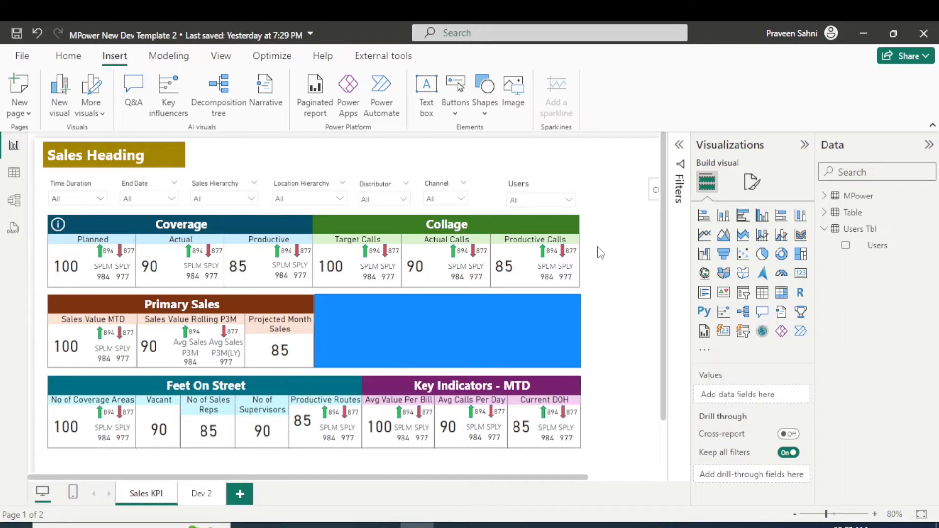
{"action": "scroll", "coordinate": [598, 268], "scroll_direction": "down", "scroll_amount": 2}
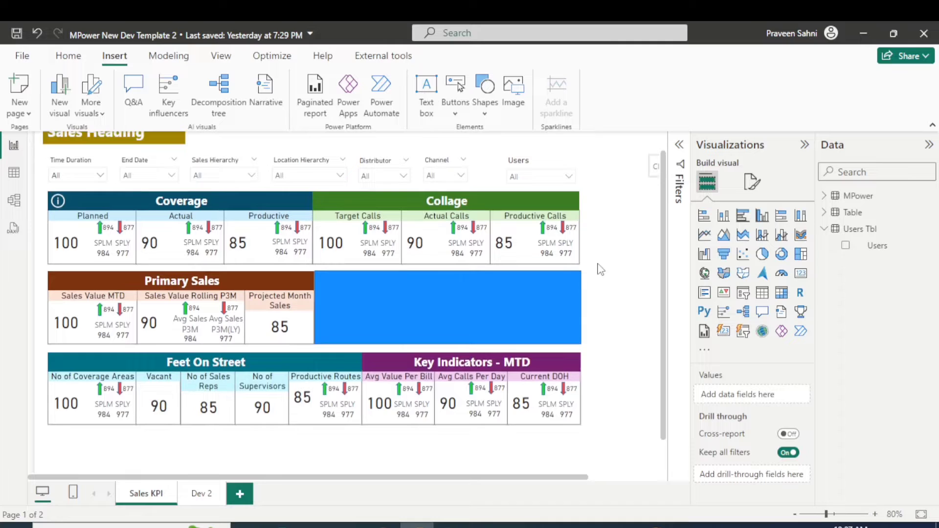
{"action": "scroll", "coordinate": [540, 316], "scroll_direction": "up", "scroll_amount": 1}
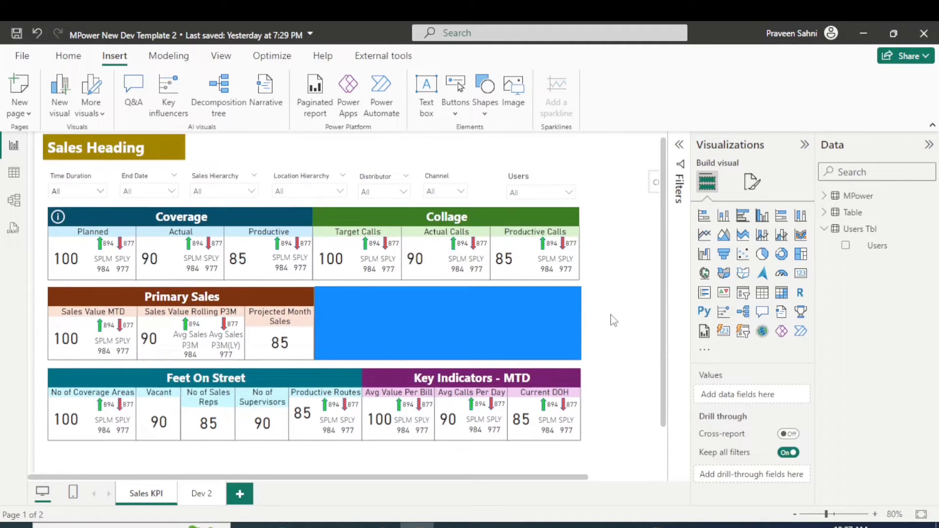
{"action": "left_click", "coordinate": [550, 327]}
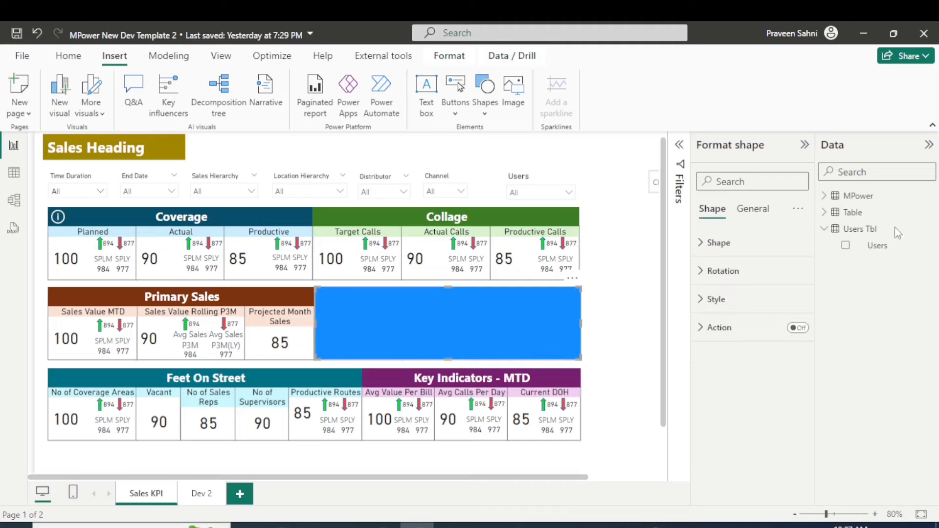
{"action": "left_click", "coordinate": [876, 245]}
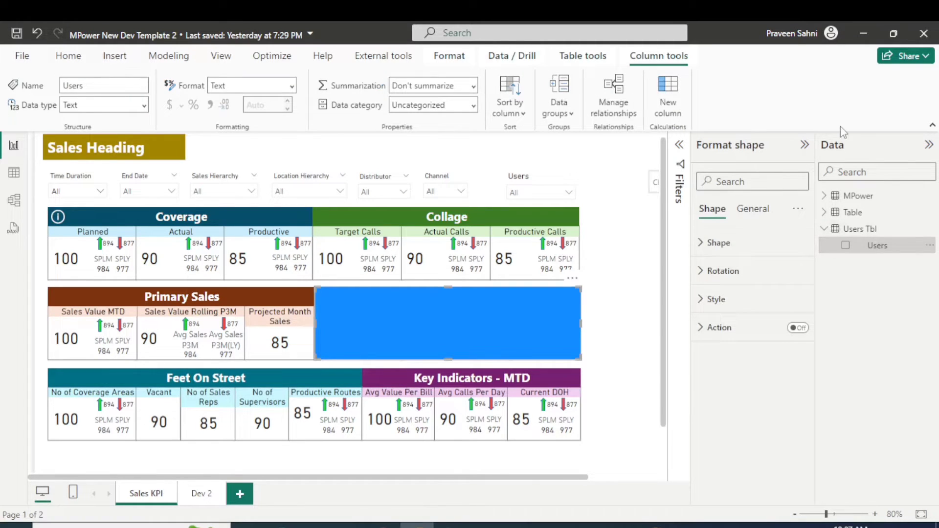
- Add a new blank measure to Users Tbl from the Users field's context menu
{"action": "right_click", "coordinate": [876, 249]}
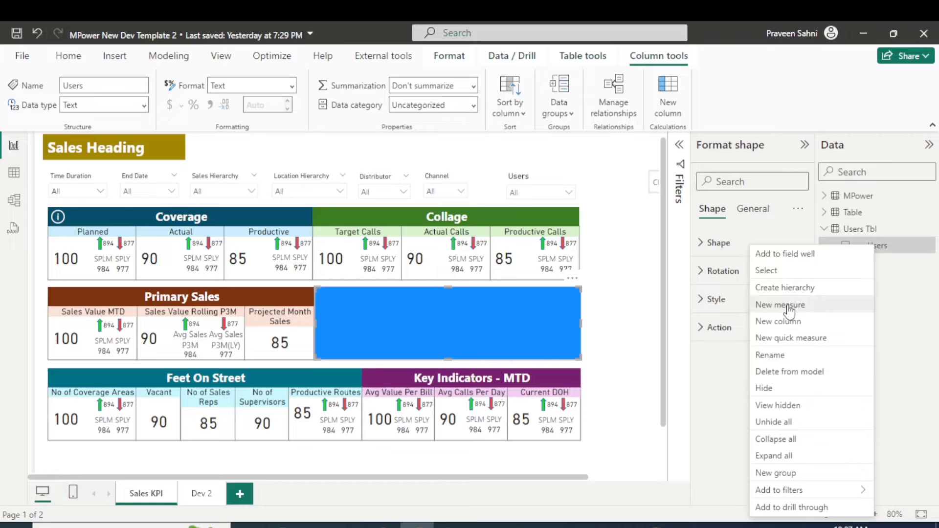
{"action": "key", "text": "Escape"}
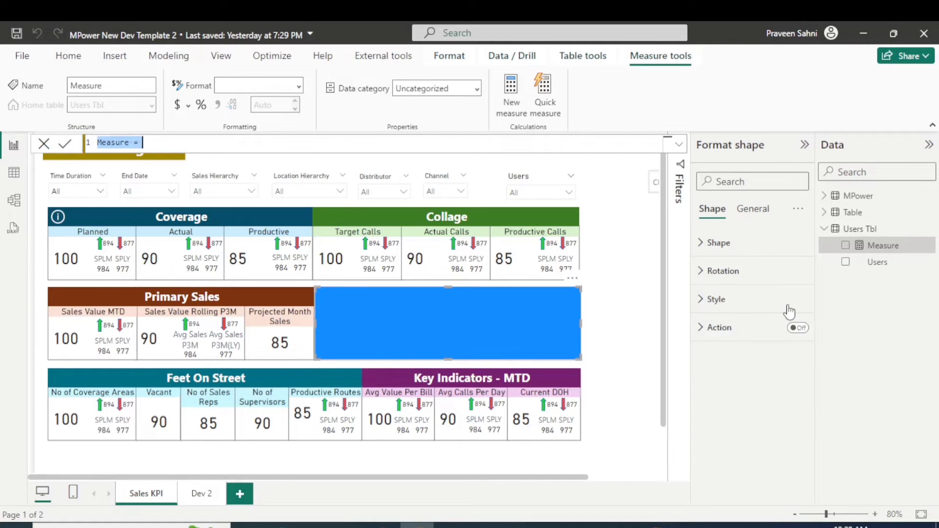
{"action": "type", "text": "B"}
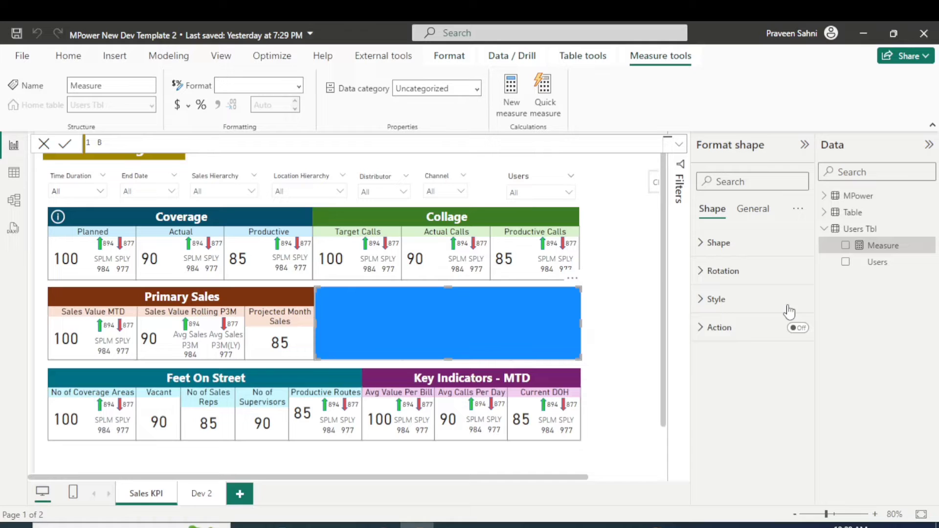
{"action": "type", "text": "G ="}
{"action": "type", "text": " IF"}
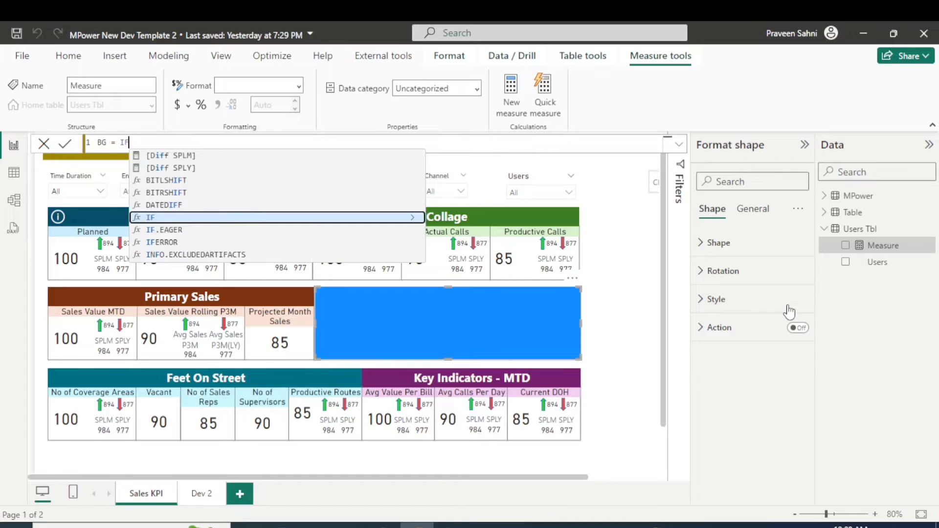
{"action": "type", "text": "(SELECTEDV"}
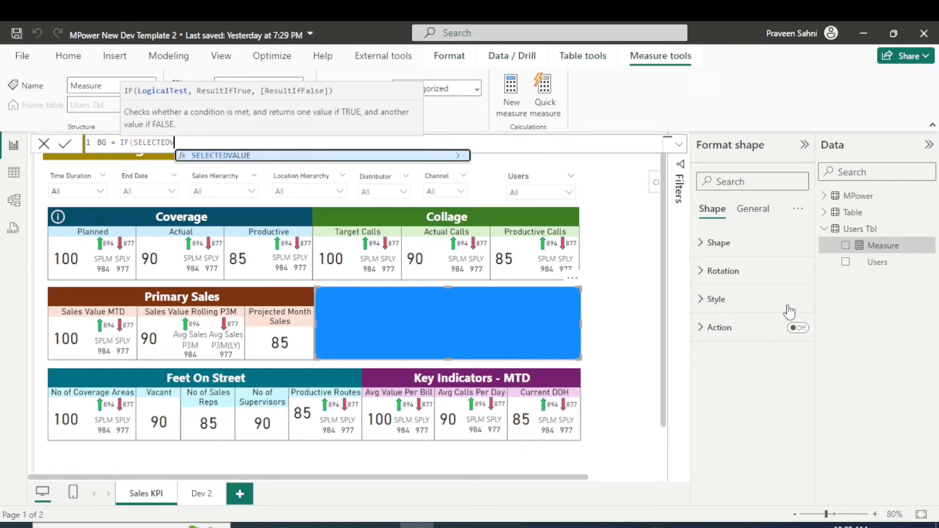
{"action": "type", "text": "ALUE("}
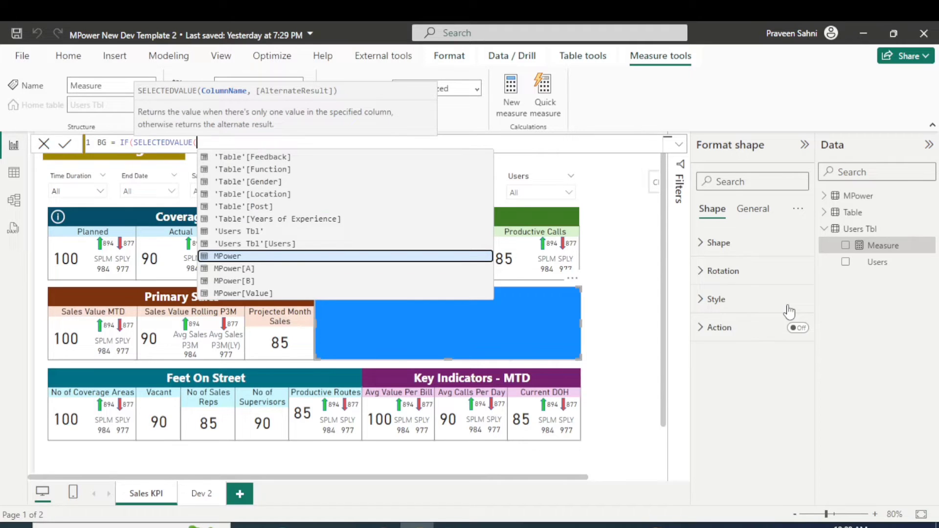
{"action": "type", "text": "USER"}
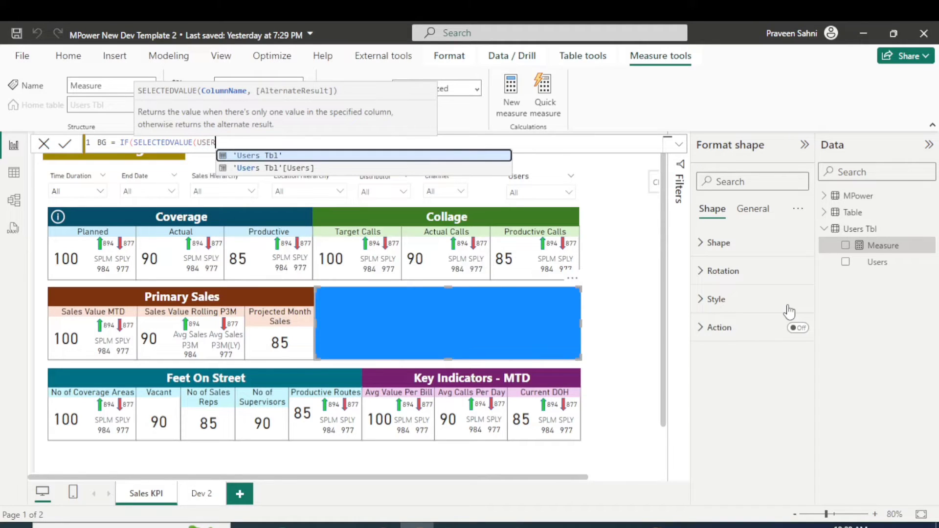
- Write BG = IF(SELECTEDVALUE('Users Tbl'[Users]) IN ("User 1","User 3"), "White", "#FFFFFF00") and commit it
{"action": "key", "text": "Down"}
{"action": "key", "text": "Tab"}
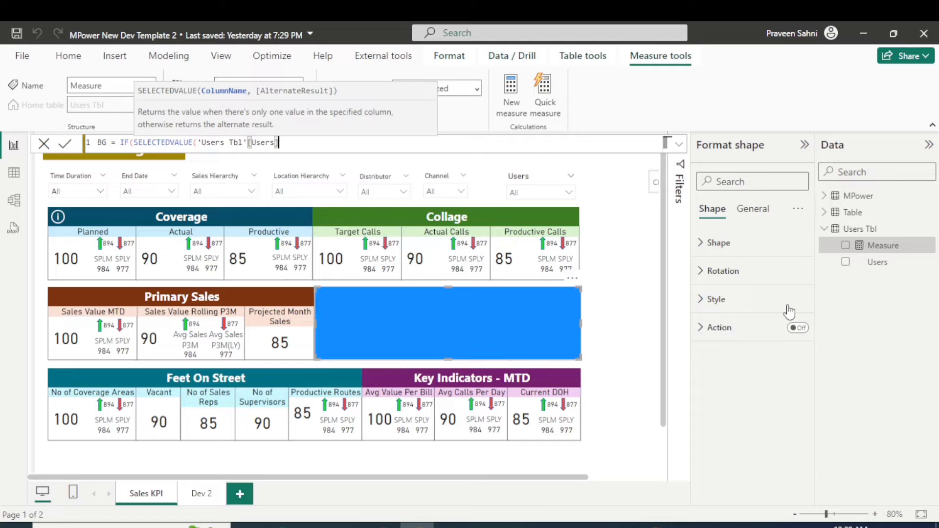
{"action": "type", "text": "),"}
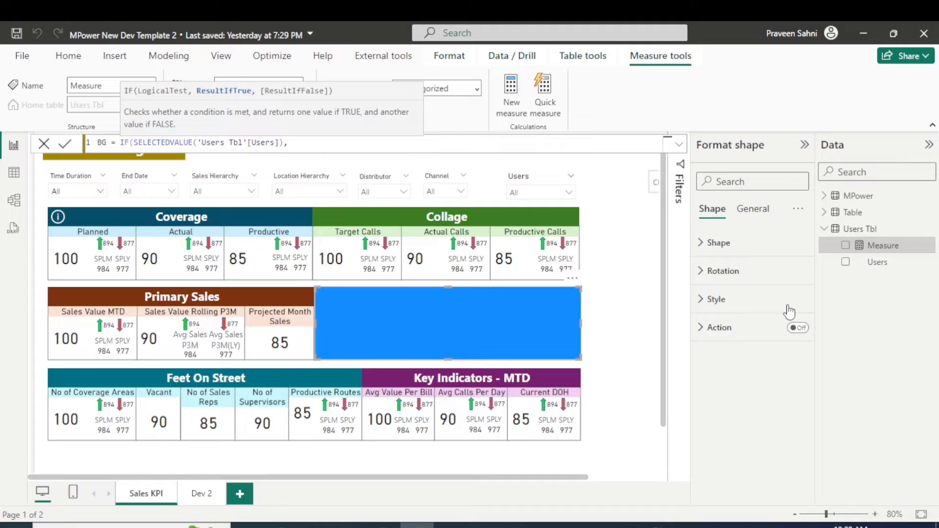
{"action": "type", "text": "\""}
{"action": "type", "text": "WHITE\","}
{"action": "key", "text": "BackSpace"}
{"action": "key", "text": "BackSpace"}
{"action": "key", "text": "BackSpace"}
{"action": "key", "text": "BackSpace"}
{"action": "key", "text": "BackSpace"}
{"action": "key", "text": "BackSpace"}
{"action": "key", "text": "BackSpace"}
{"action": "key", "text": "BackSpace"}
{"action": "key", "text": "BackSpace"}
{"action": "type", "text": "IN "}
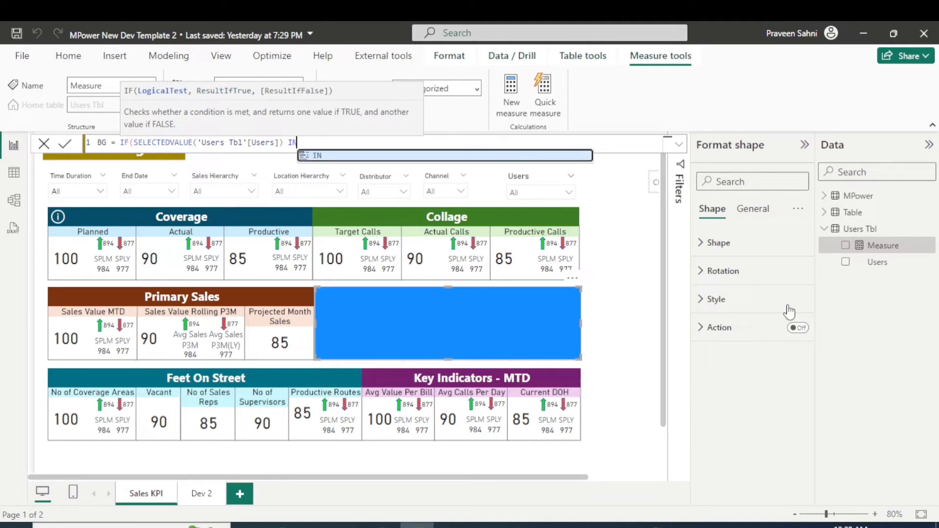
{"action": "type", "text": "{"}
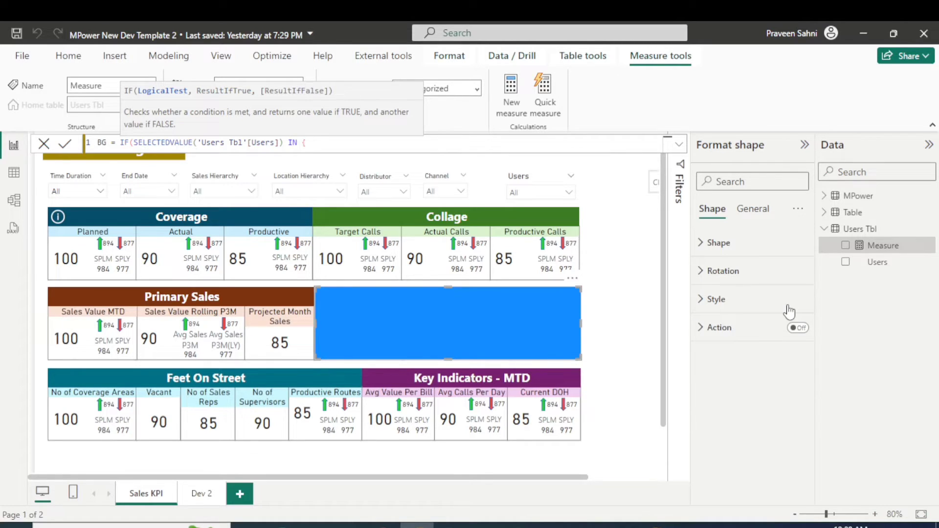
{"action": "type", "text": "\""}
{"action": "type", "text": "Us"}
{"action": "type", "text": "er 1\""}
{"action": "type", "text": ", \"U"}
{"action": "type", "text": "ser 2"}
{"action": "key", "text": "BackSpace"}
{"action": "type", "text": "3"}
{"action": "type", "text": "\""}
{"action": "type", "text": "}"}
{"action": "type", "text": ","}
{"action": "type", "text": " \""}
{"action": "type", "text": "Whi"}
{"action": "type", "text": "te\""}
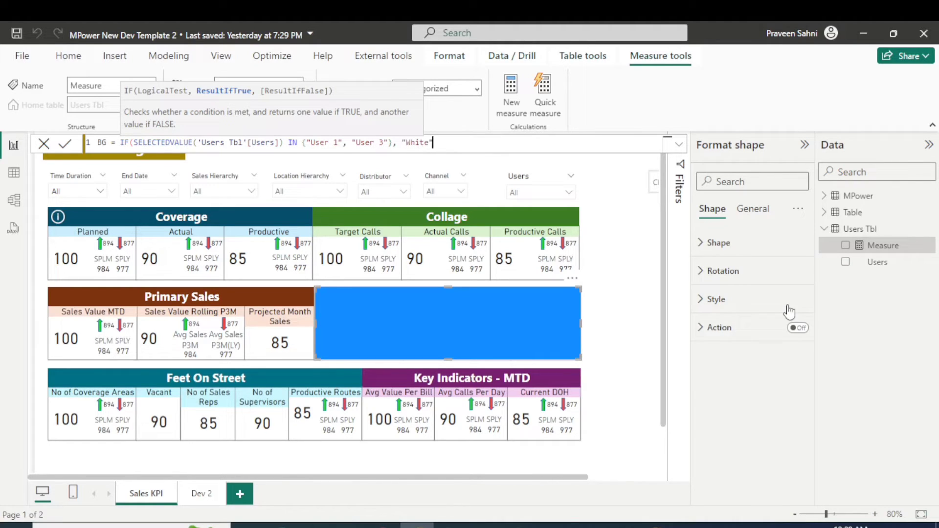
{"action": "type", "text": ","}
{"action": "type", "text": "\"#FFFFFF00"}
{"action": "type", "text": "\")"}
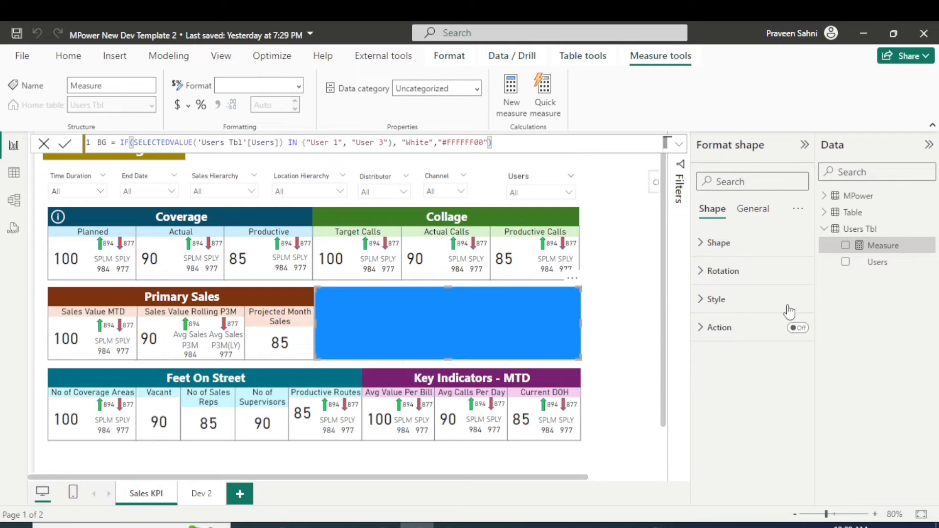
{"action": "key", "text": "Return"}
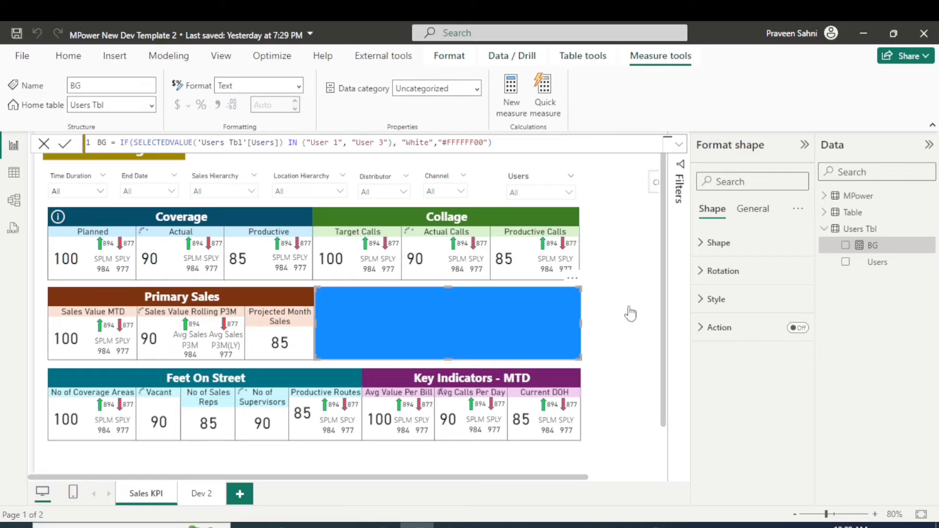
- Select the blue rectangle and reach conditional formatting for its fill colour under Style
{"action": "left_click", "coordinate": [44, 144]}
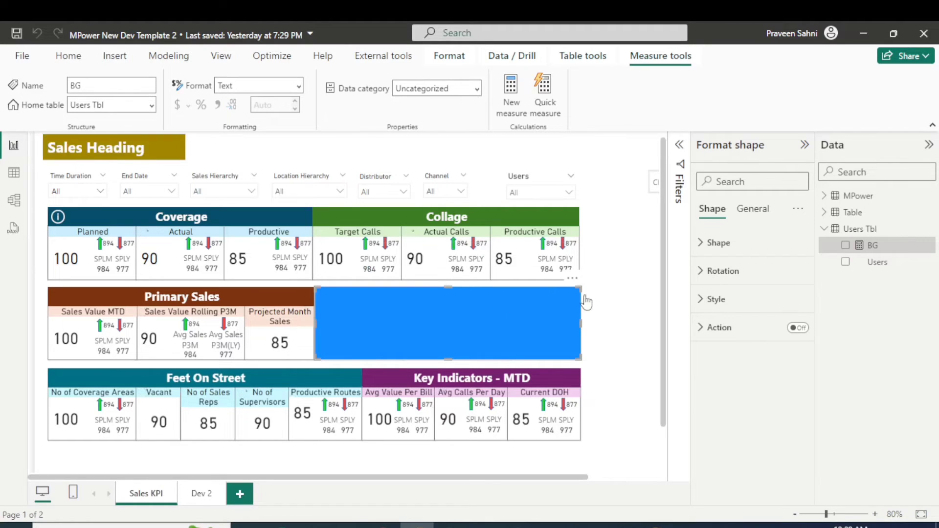
{"action": "left_click", "coordinate": [625, 281]}
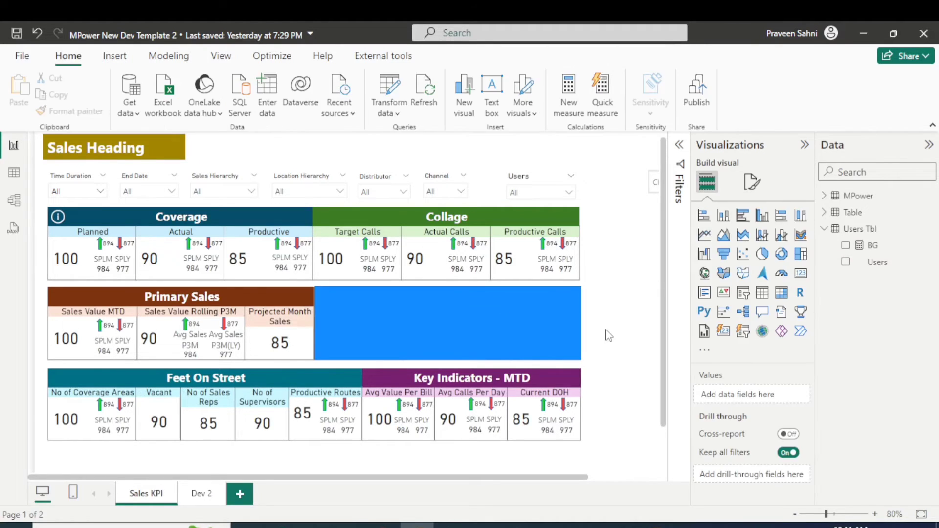
{"action": "left_click", "coordinate": [524, 334]}
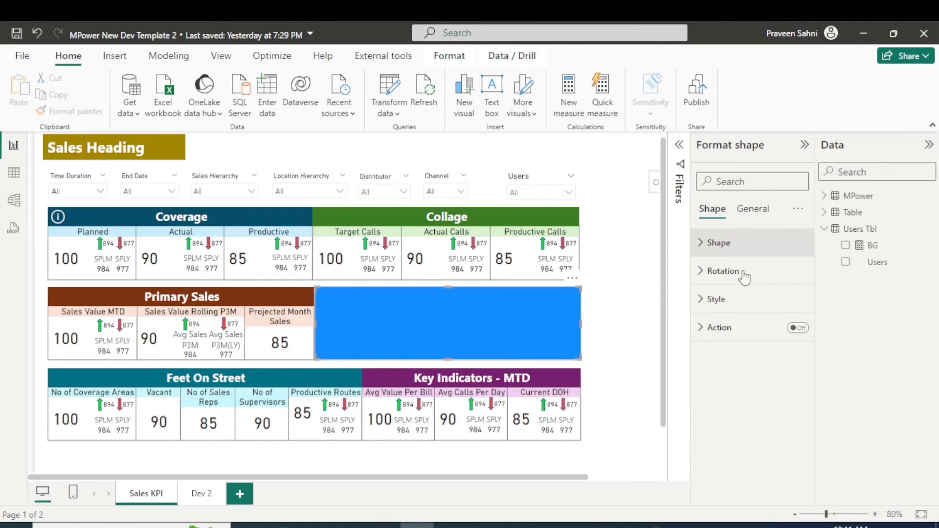
{"action": "left_click", "coordinate": [699, 300]}
{"action": "scroll", "coordinate": [733, 323], "scroll_direction": "down", "scroll_amount": 3}
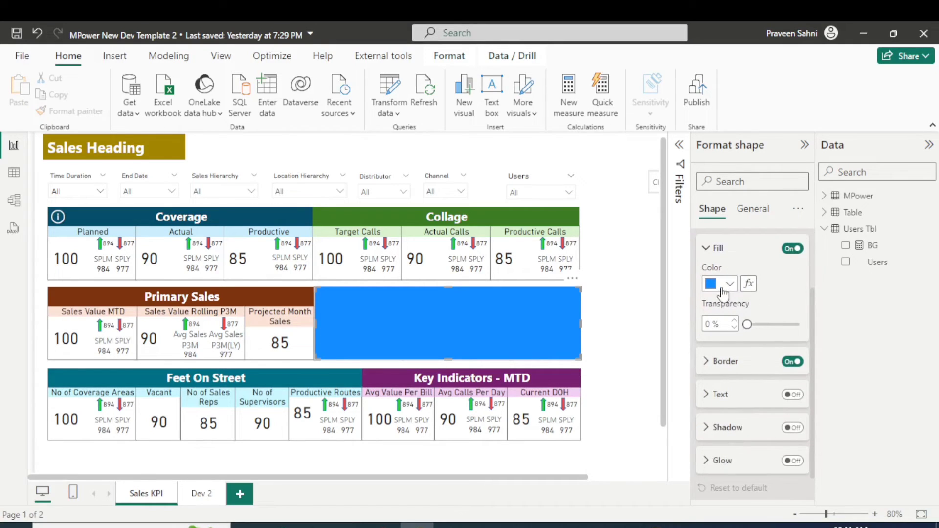
{"action": "left_click", "coordinate": [748, 285]}
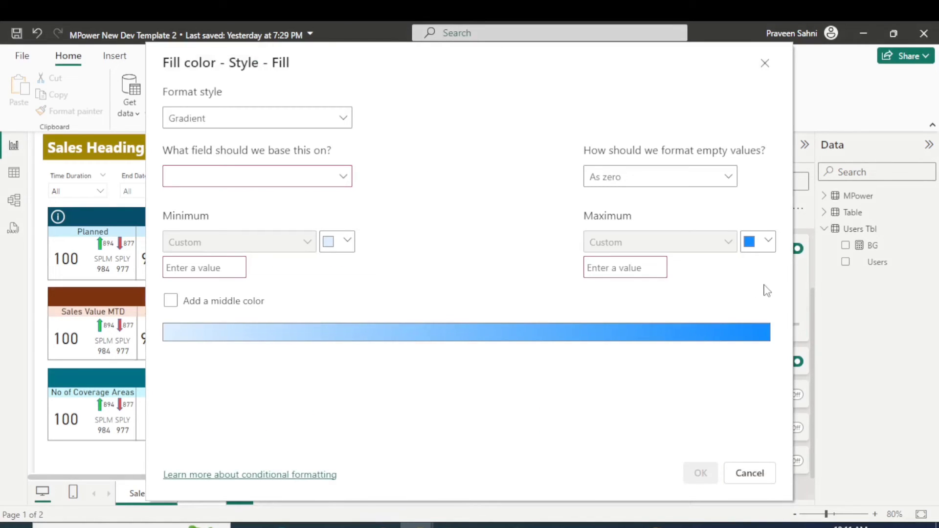
- Drive the fill colour by Field value using the BG measure and apply it
{"action": "left_click", "coordinate": [342, 119]}
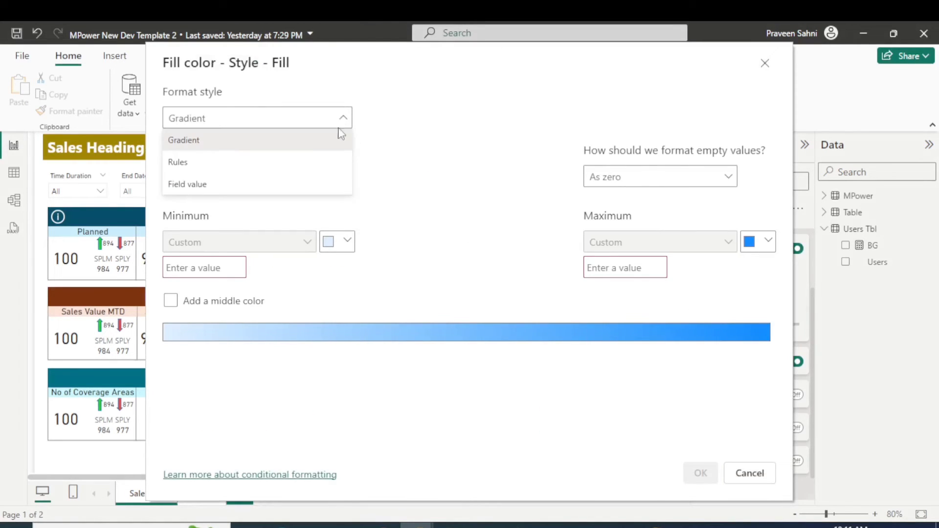
{"action": "left_click", "coordinate": [201, 185]}
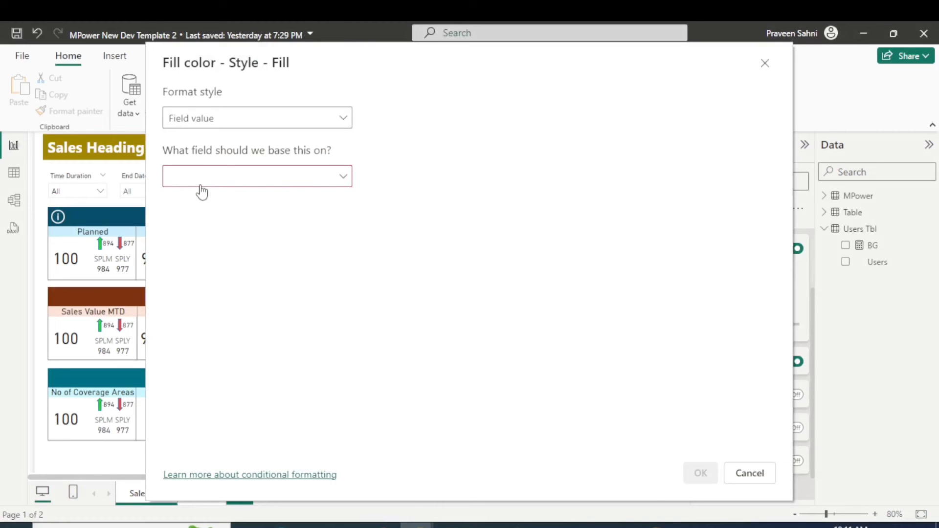
{"action": "left_click", "coordinate": [346, 182]}
{"action": "type", "text": "b"}
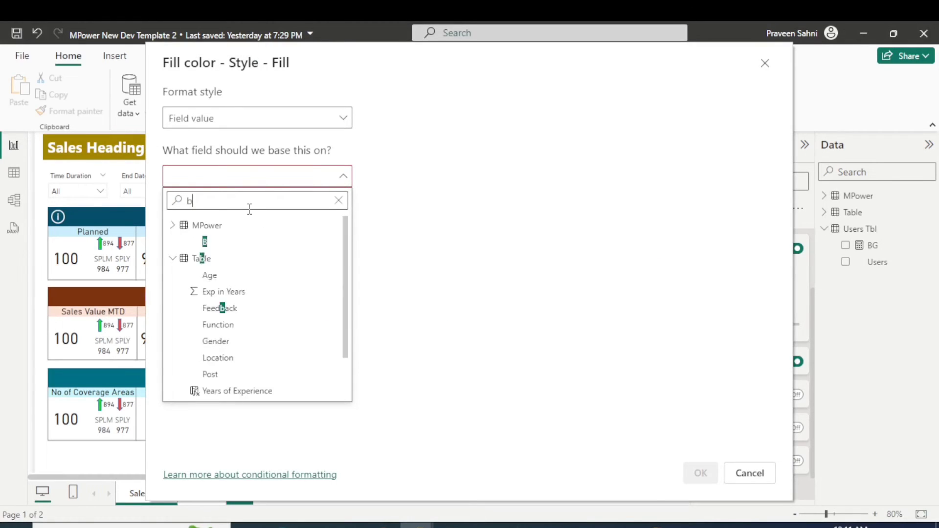
{"action": "type", "text": "g"}
{"action": "left_click", "coordinate": [209, 245]}
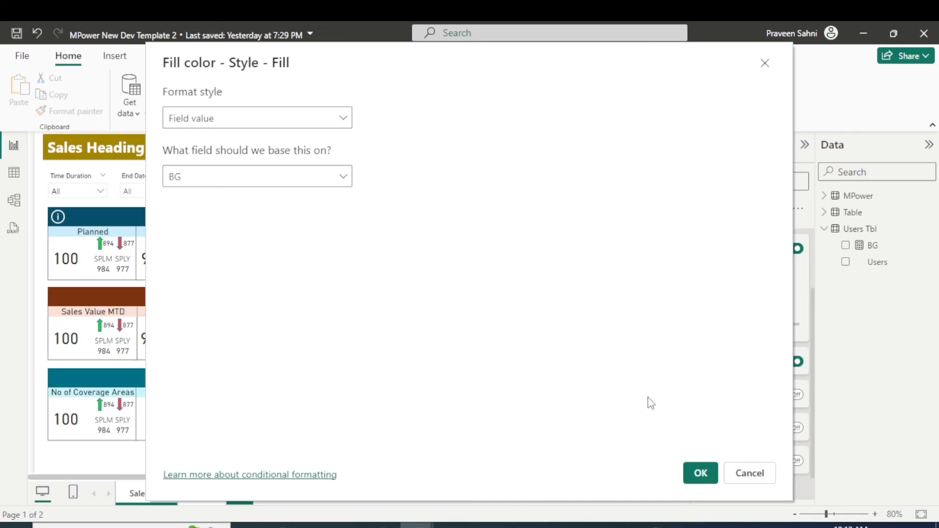
{"action": "left_click", "coordinate": [703, 475]}
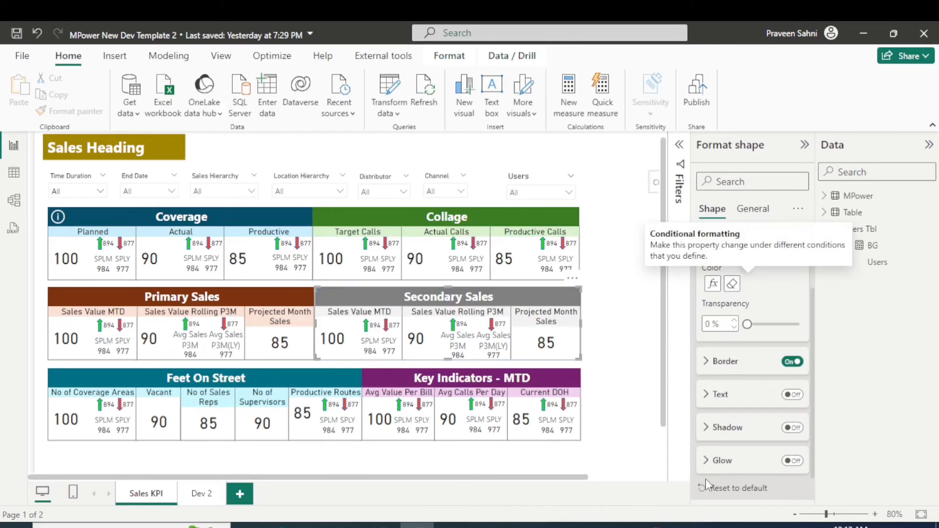
- Turn the rectangle's border off in its Style settings so it is invisible over Secondary Sales
{"action": "left_click", "coordinate": [599, 317]}
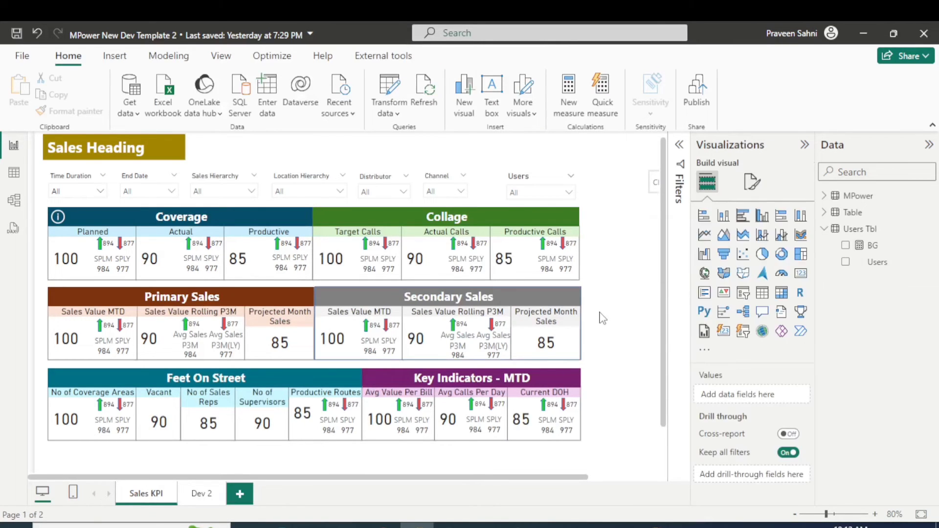
{"action": "left_click", "coordinate": [562, 357]}
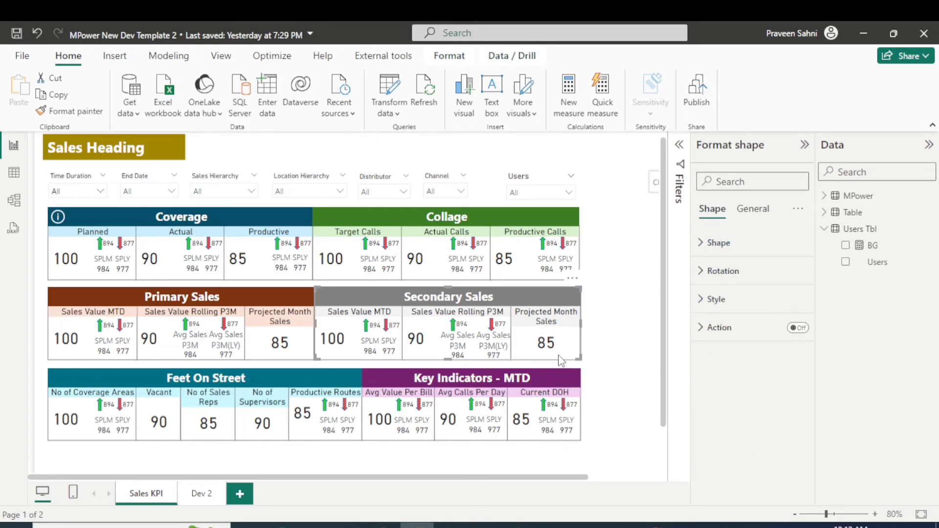
{"action": "left_click", "coordinate": [755, 213]}
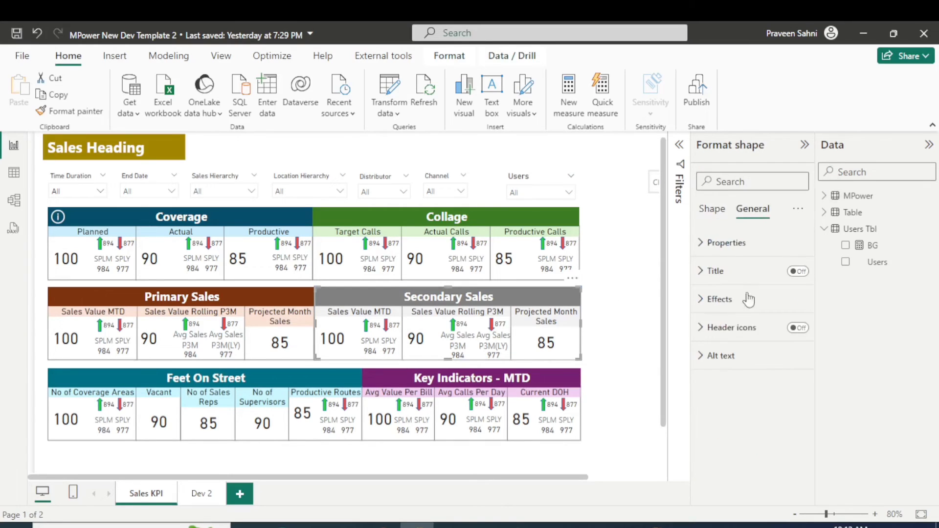
{"action": "left_click", "coordinate": [709, 211]}
{"action": "left_click", "coordinate": [704, 299]}
{"action": "scroll", "coordinate": [791, 359], "scroll_direction": "down", "scroll_amount": 3}
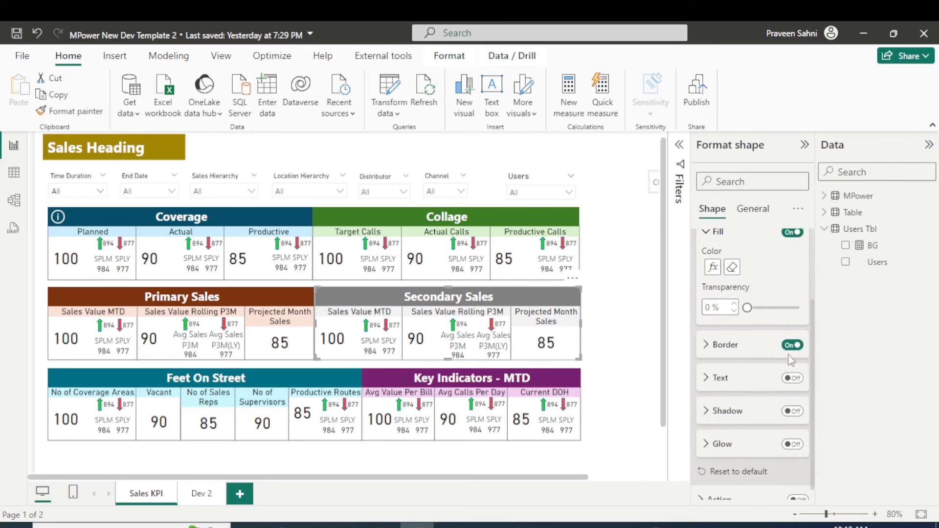
{"action": "left_click", "coordinate": [792, 344]}
{"action": "left_click", "coordinate": [604, 310]}
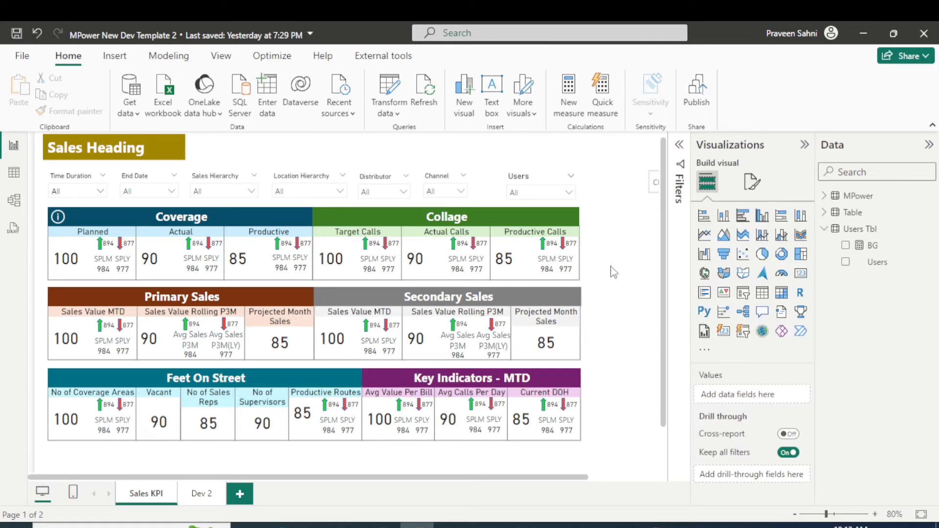
{"action": "left_click", "coordinate": [866, 250]}
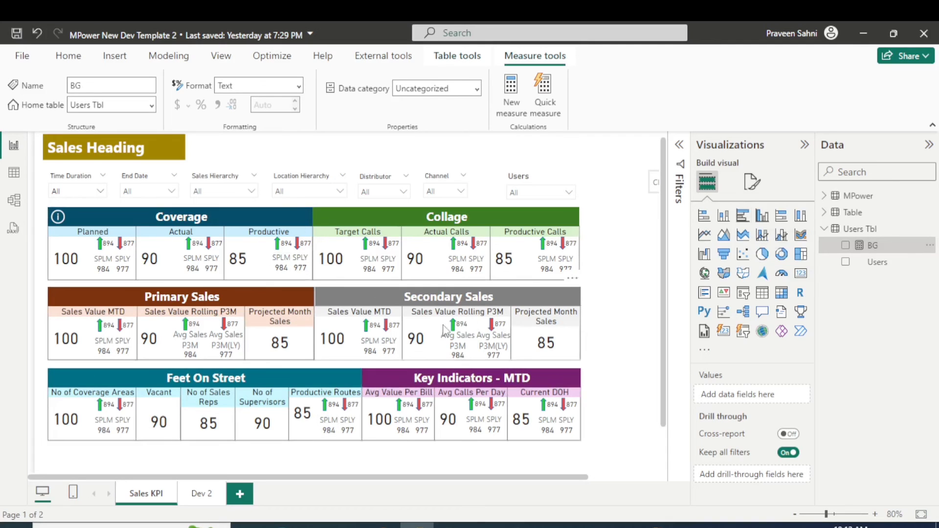
- Filter the Users slicer to User 1 and confirm the now-white rectangle hides Secondary Sales
{"action": "mouse_move", "coordinate": [539, 186]}
{"action": "left_click", "coordinate": [566, 193]}
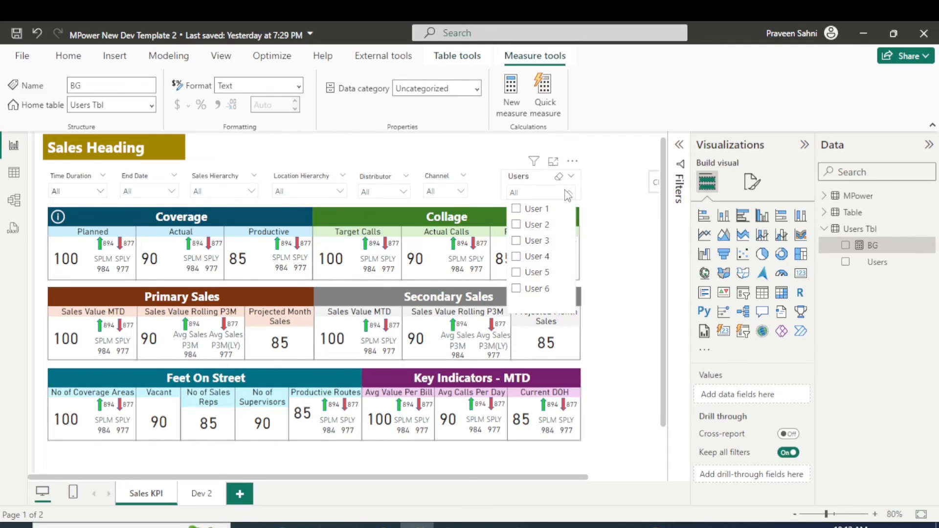
{"action": "left_click", "coordinate": [612, 222]}
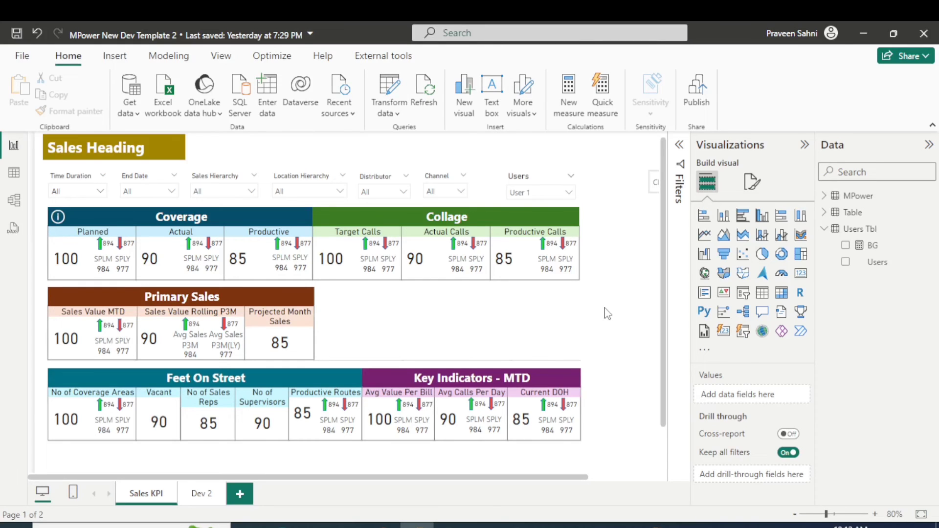
{"action": "scroll", "coordinate": [606, 315], "scroll_direction": "down", "scroll_amount": 1}
{"action": "left_click", "coordinate": [511, 315]}
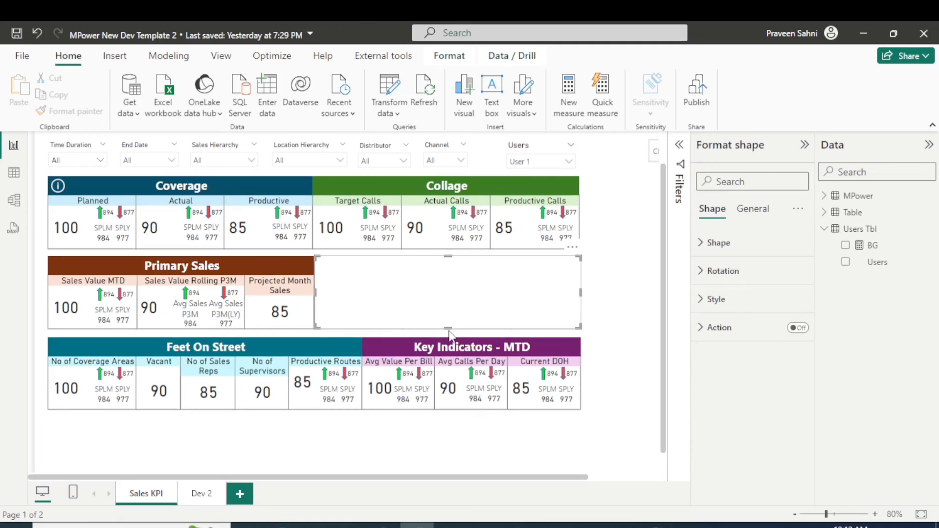
{"action": "left_click", "coordinate": [611, 296]}
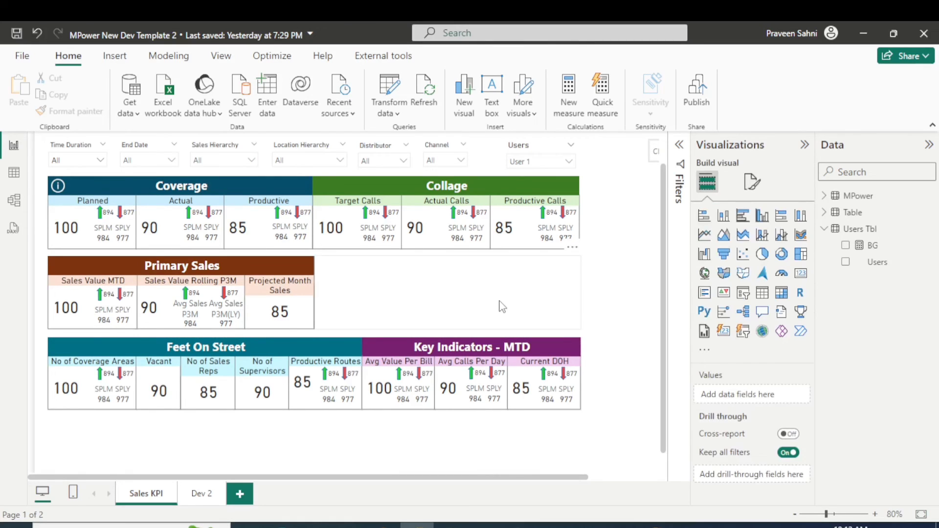
{"action": "scroll", "coordinate": [499, 307], "scroll_direction": "up", "scroll_amount": 1}
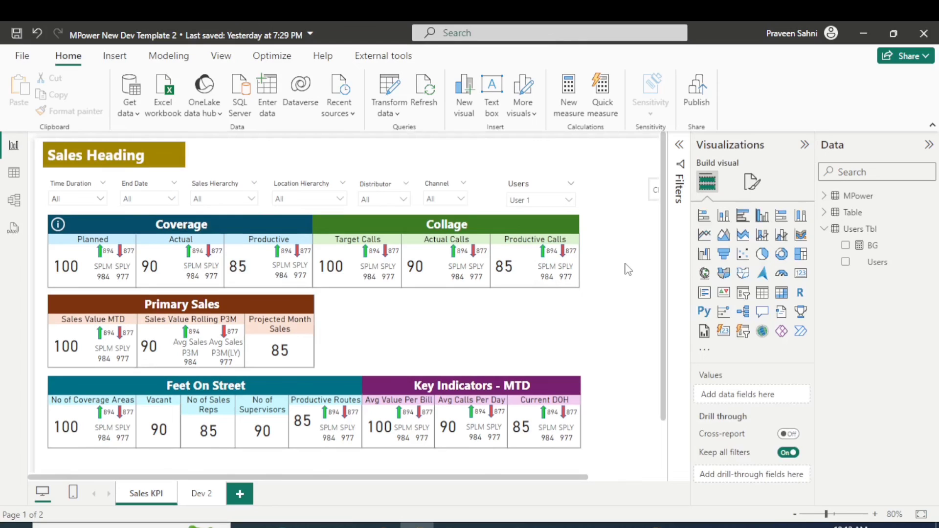
- Switch the slicer to User 2 (Secondary Sales visible) then User 3 (hidden again)
{"action": "left_click", "coordinate": [539, 200]}
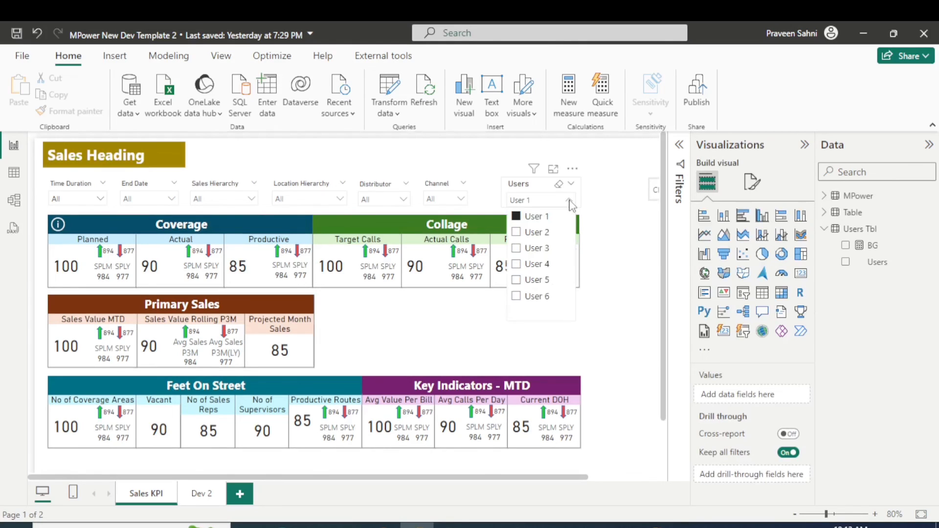
{"action": "left_click", "coordinate": [607, 227]}
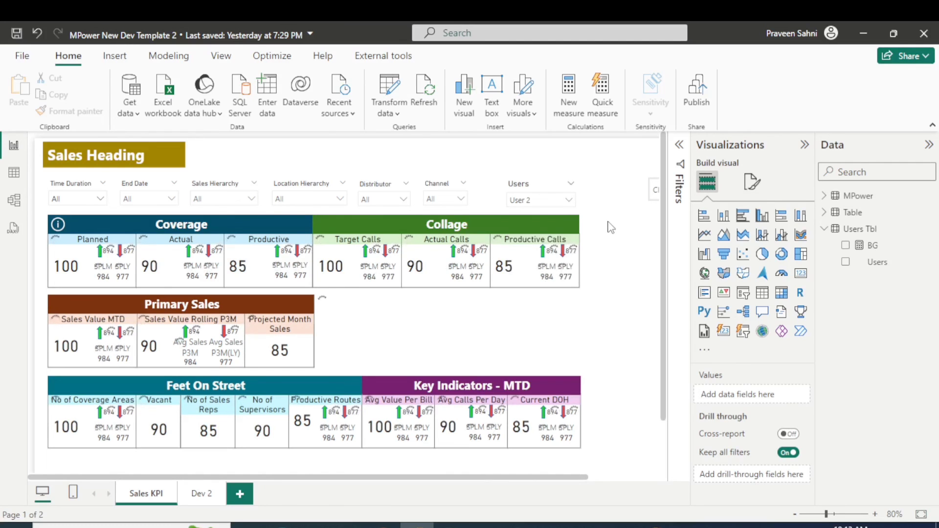
{"action": "scroll", "coordinate": [616, 249], "scroll_direction": "down", "scroll_amount": 2}
{"action": "scroll", "coordinate": [616, 251], "scroll_direction": "up", "scroll_amount": 1}
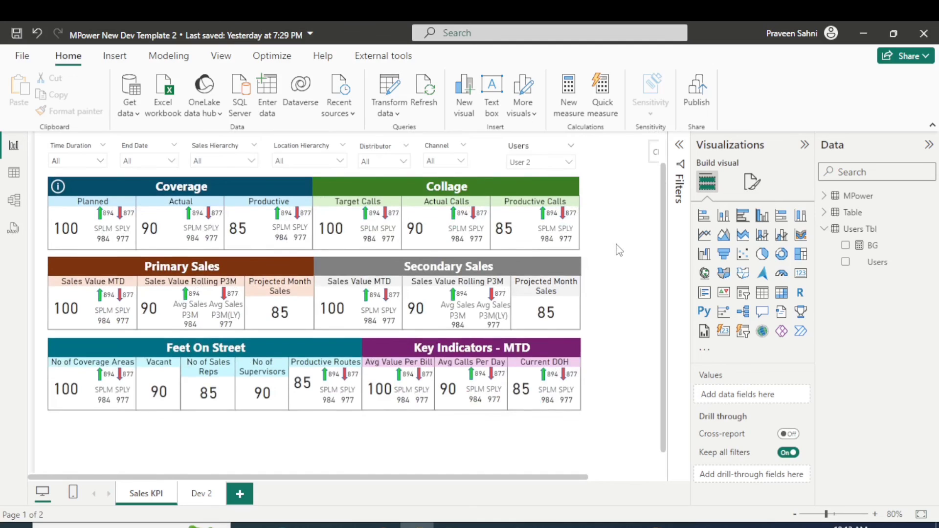
{"action": "scroll", "coordinate": [614, 242], "scroll_direction": "up", "scroll_amount": 1}
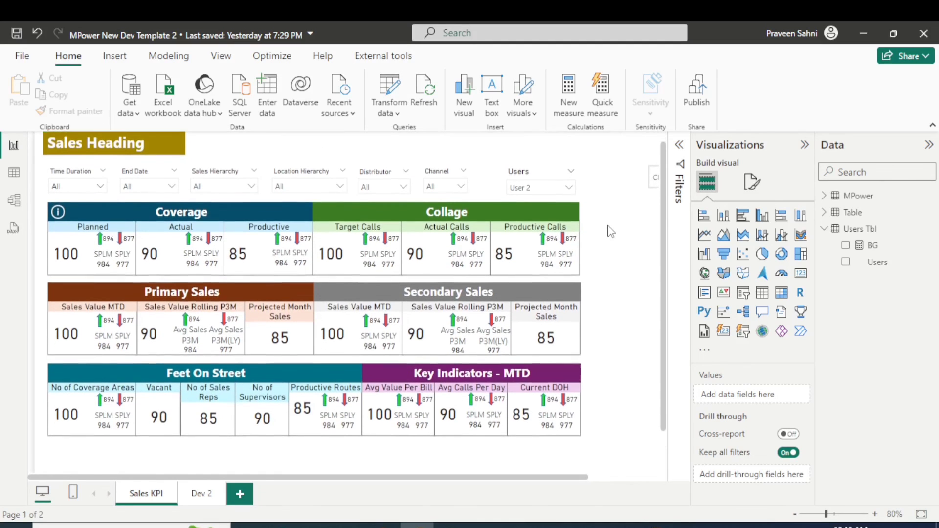
{"action": "scroll", "coordinate": [608, 232], "scroll_direction": "down", "scroll_amount": 1}
{"action": "left_click", "coordinate": [569, 184]}
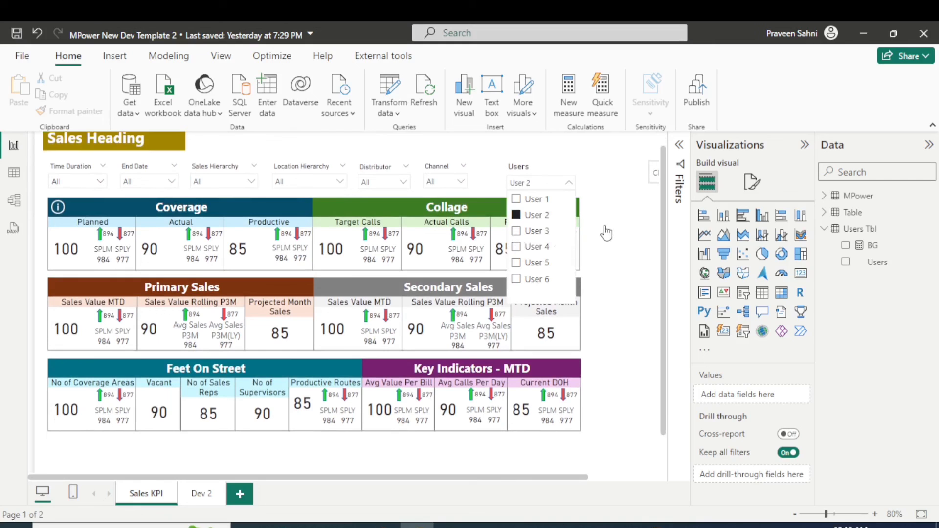
{"action": "key", "text": "Down"}
{"action": "key", "text": "Return"}
{"action": "left_click", "coordinate": [613, 198]}
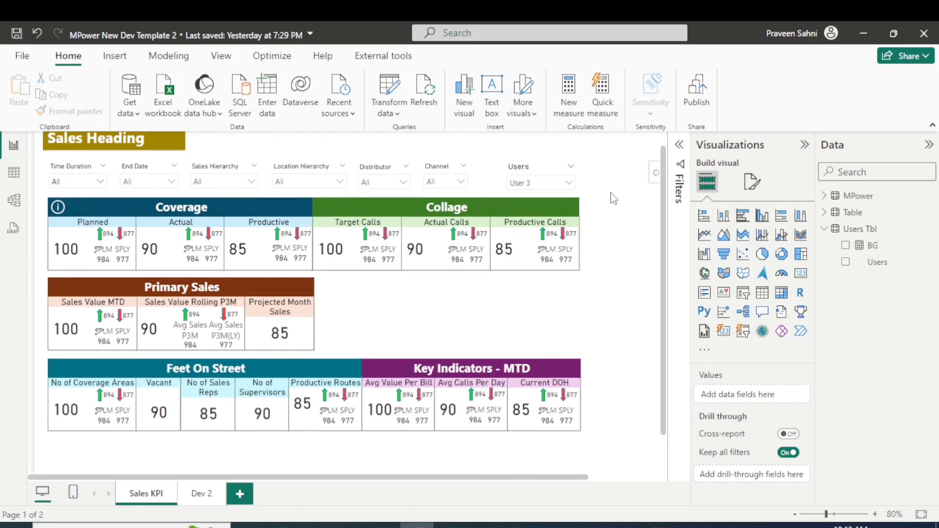